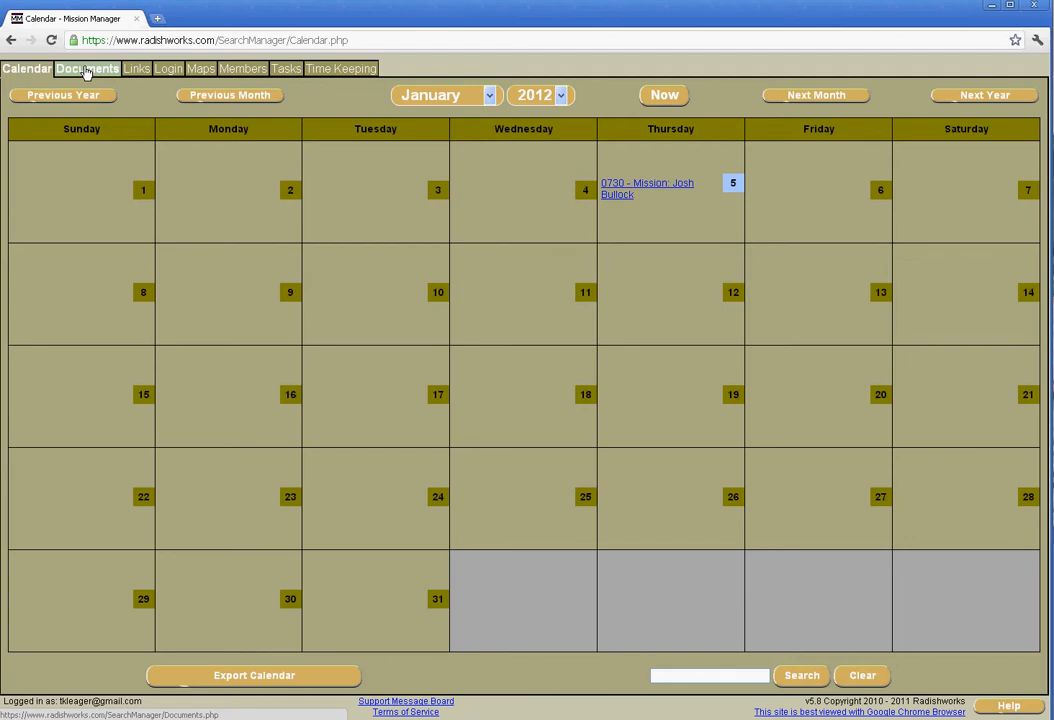
Step: Look through the team's documents and links, and view the Staff with Pictures organizational chart across its full width
{"action": "left_click", "coordinate": [86, 70]}
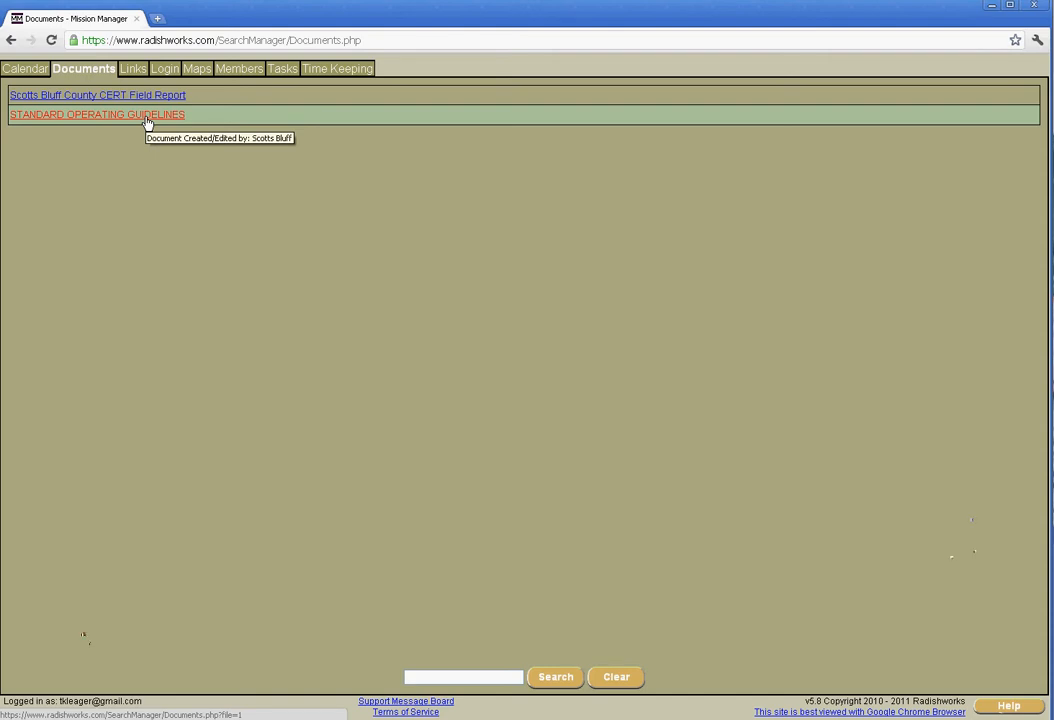
{"action": "left_click", "coordinate": [134, 73]}
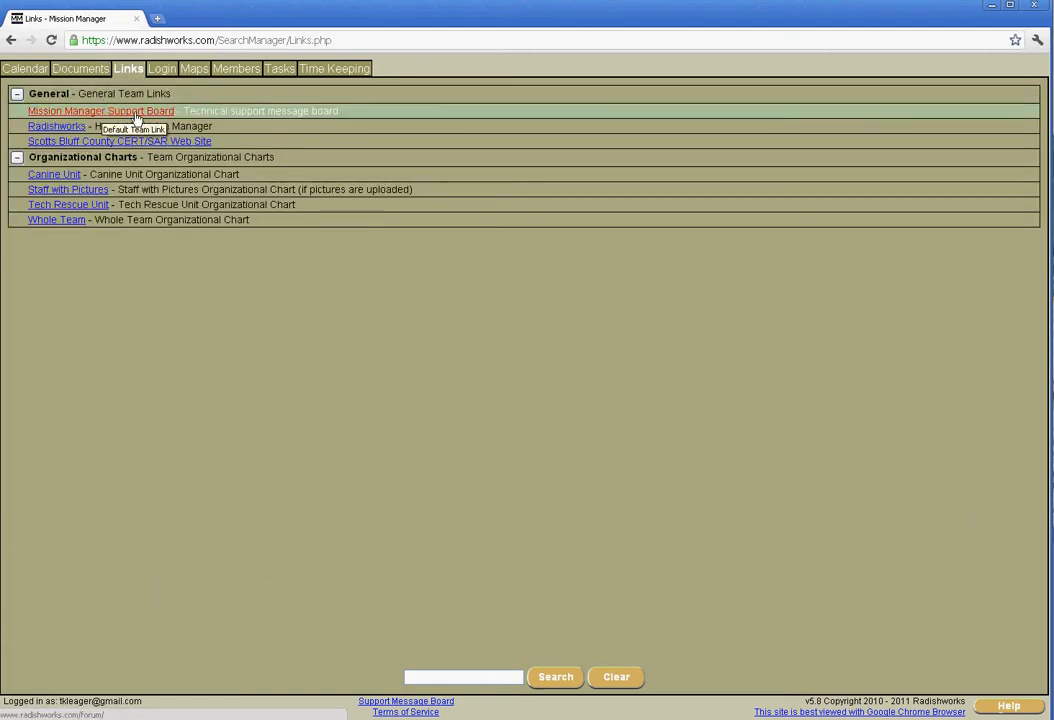
{"action": "left_click", "coordinate": [63, 190]}
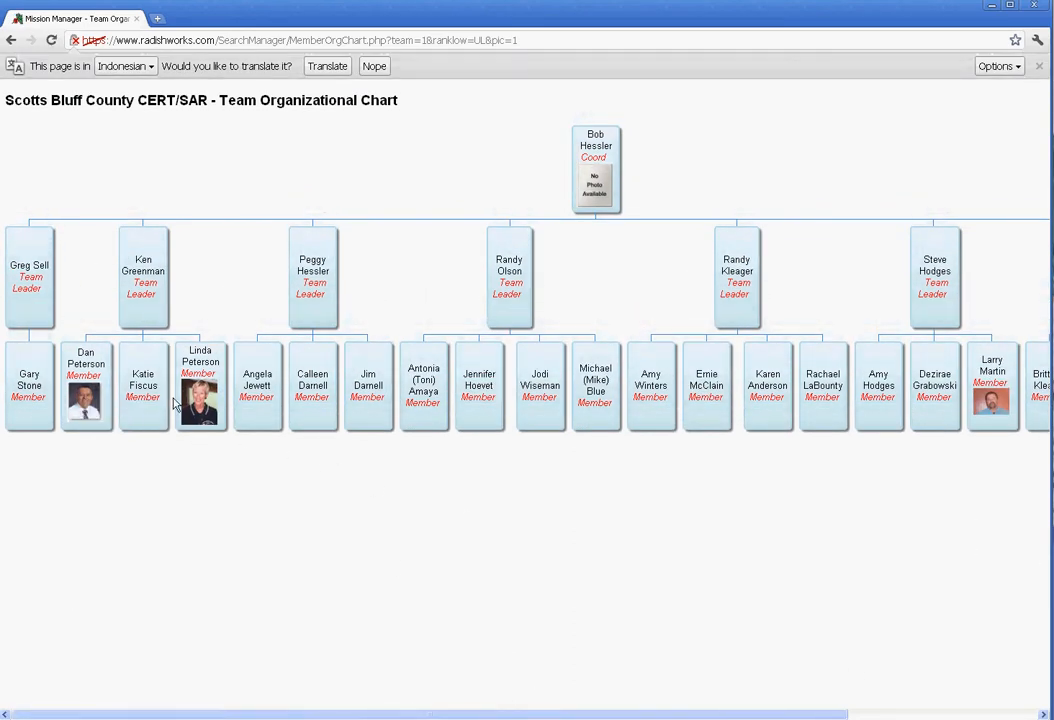
{"action": "left_click_drag", "start_coordinate": [661, 715], "coordinate": [861, 715]}
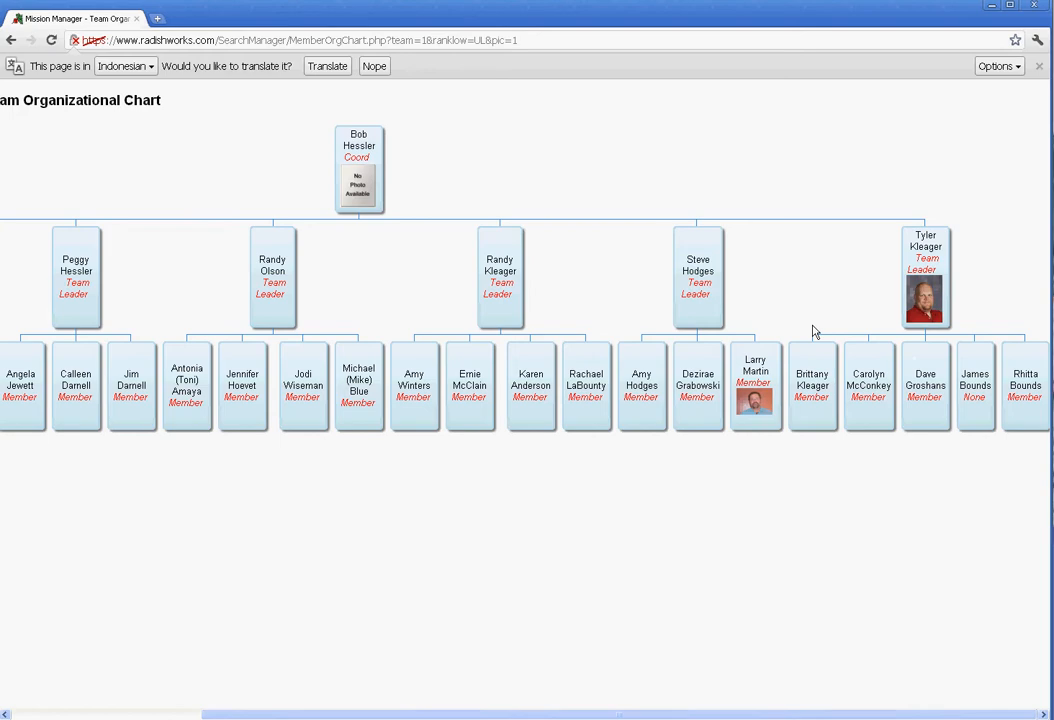
{"action": "left_click_drag", "start_coordinate": [727, 715], "coordinate": [501, 715]}
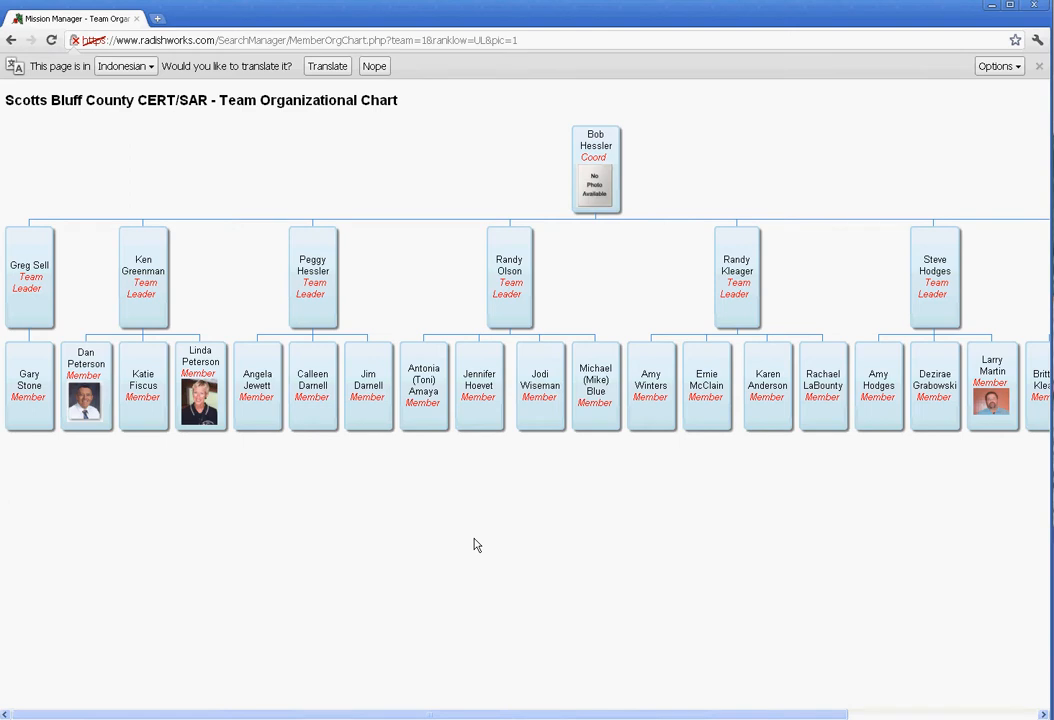
{"action": "left_click", "coordinate": [13, 42]}
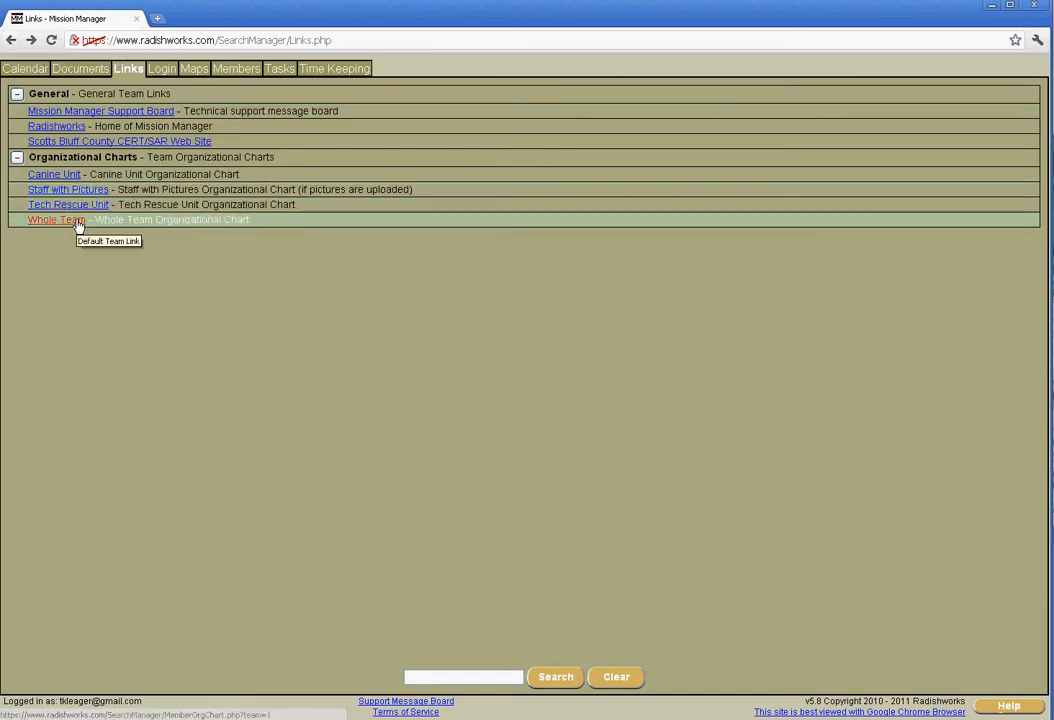
Step: Open the team map and compare the Google Satellite and Google Hybrid base layers, settling on Google Physical
{"action": "left_click", "coordinate": [192, 72]}
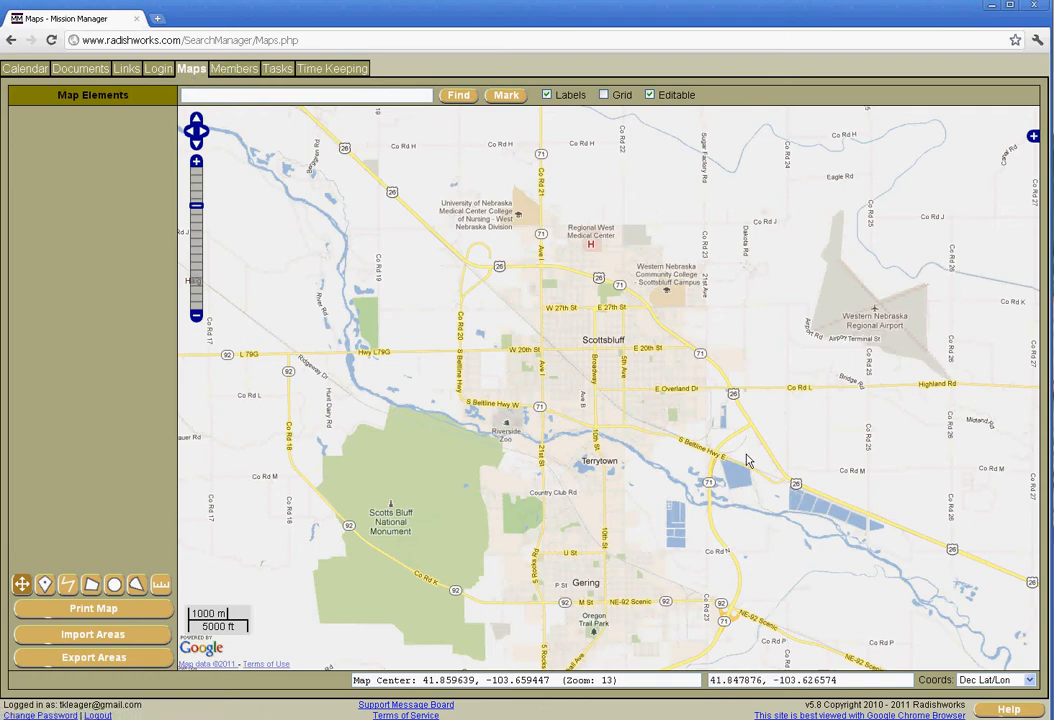
{"action": "left_click", "coordinate": [1033, 137]}
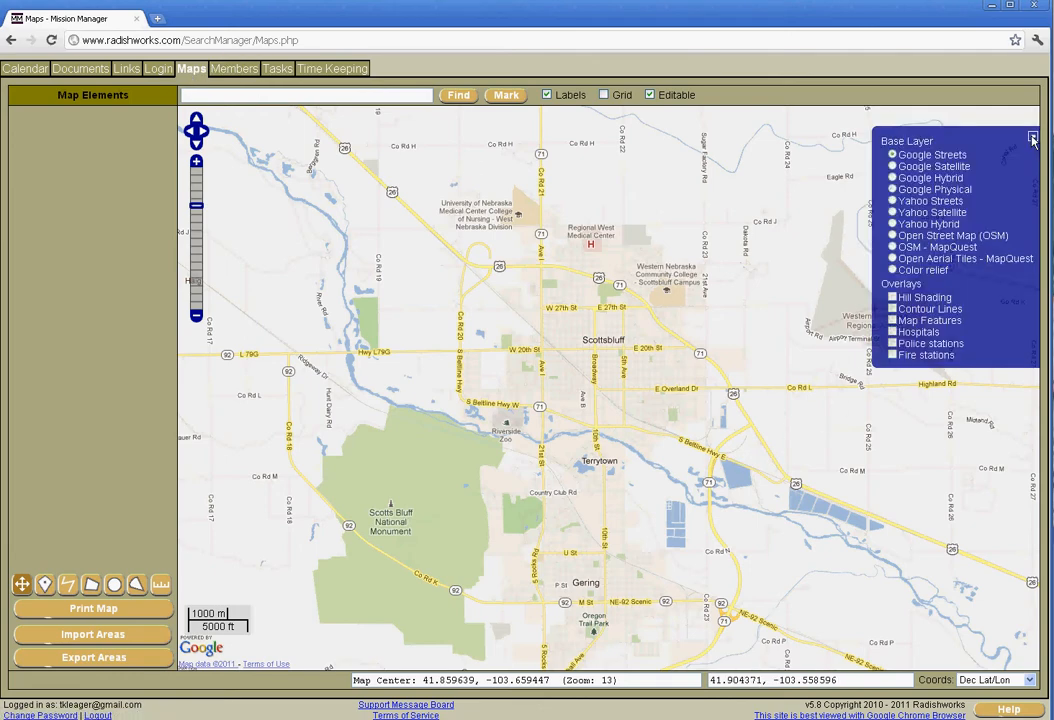
{"action": "left_click", "coordinate": [892, 166]}
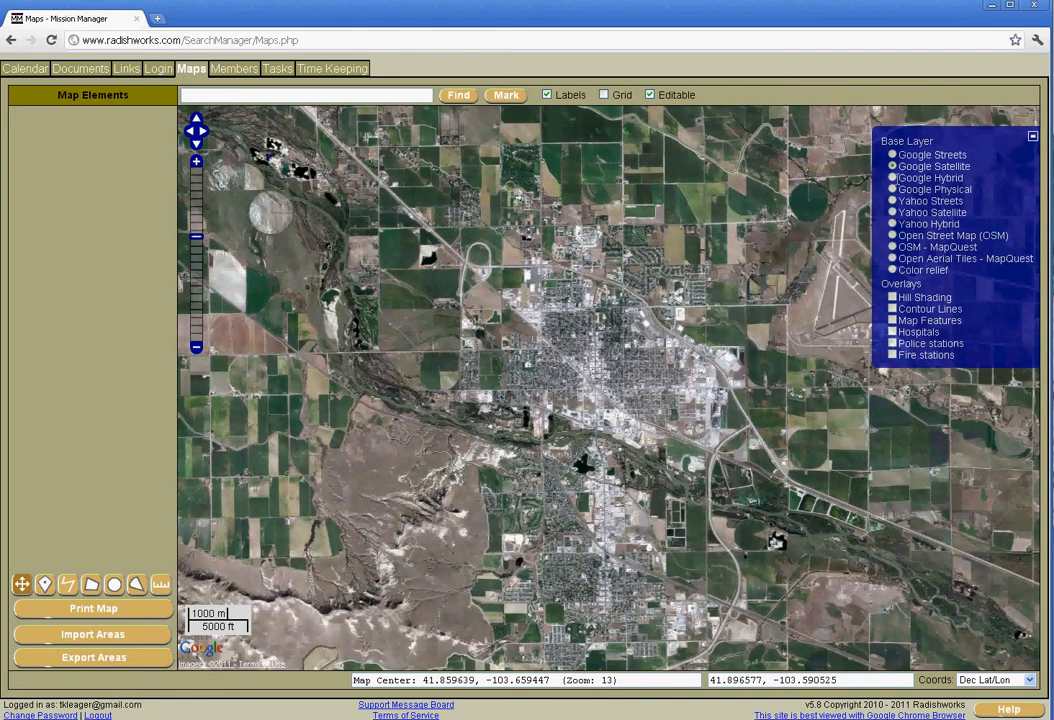
{"action": "left_click", "coordinate": [893, 178]}
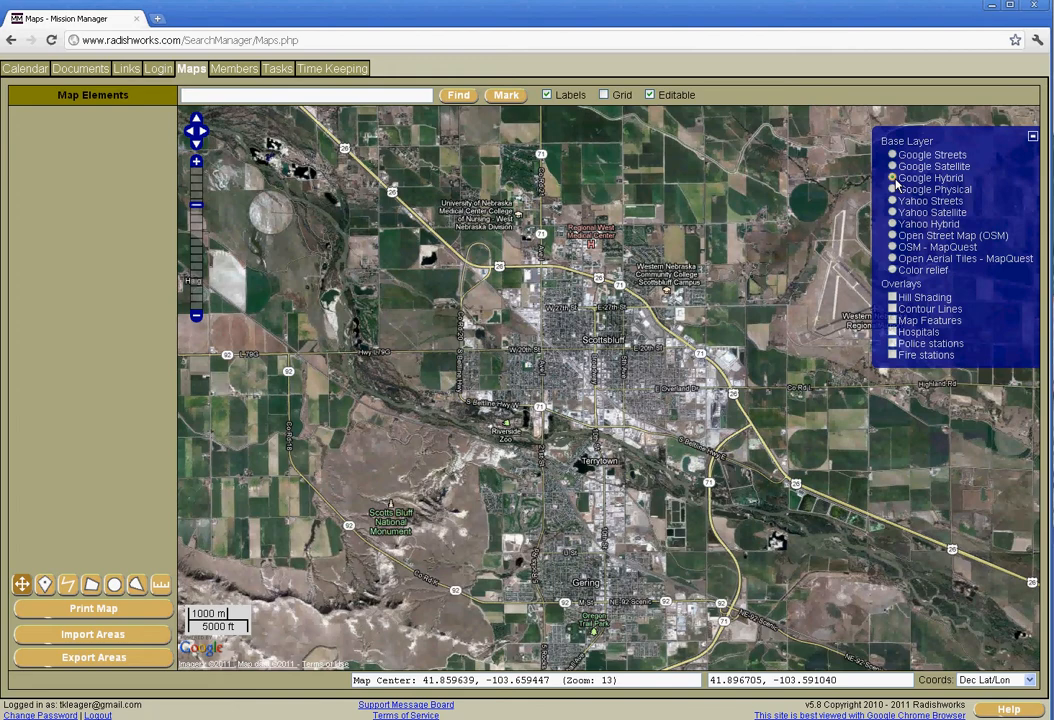
{"action": "left_click", "coordinate": [892, 189]}
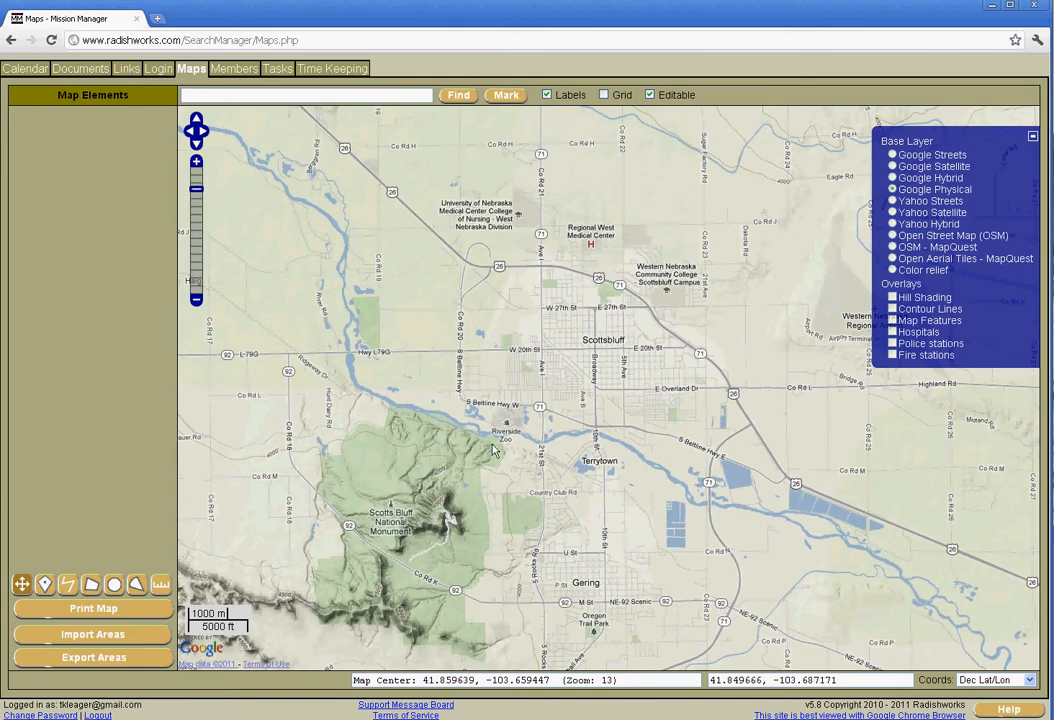
Step: Enable the Contour Lines overlay on the map, and show and hide the Map Features overlay
{"action": "left_click", "coordinate": [893, 310]}
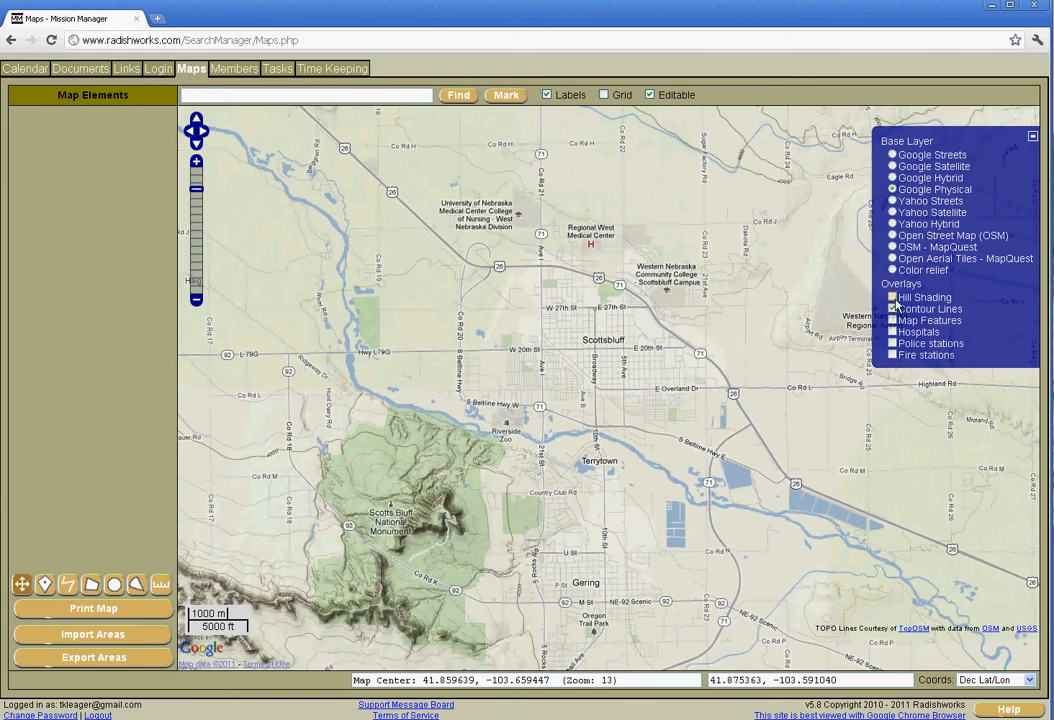
{"action": "left_click", "coordinate": [893, 321]}
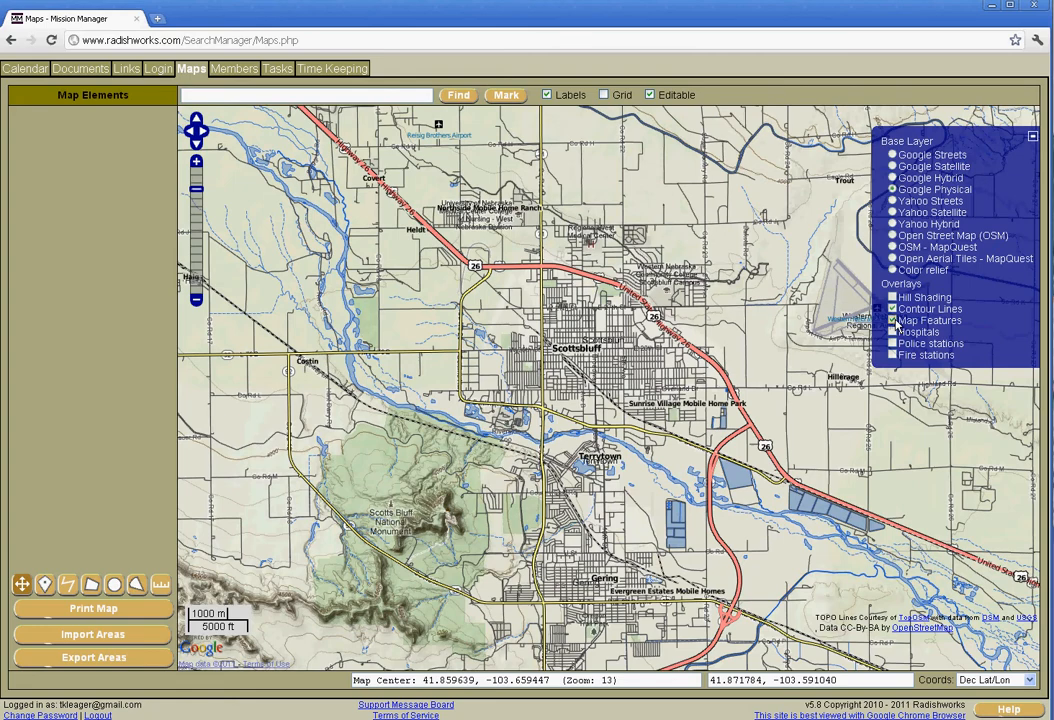
{"action": "left_click", "coordinate": [893, 321]}
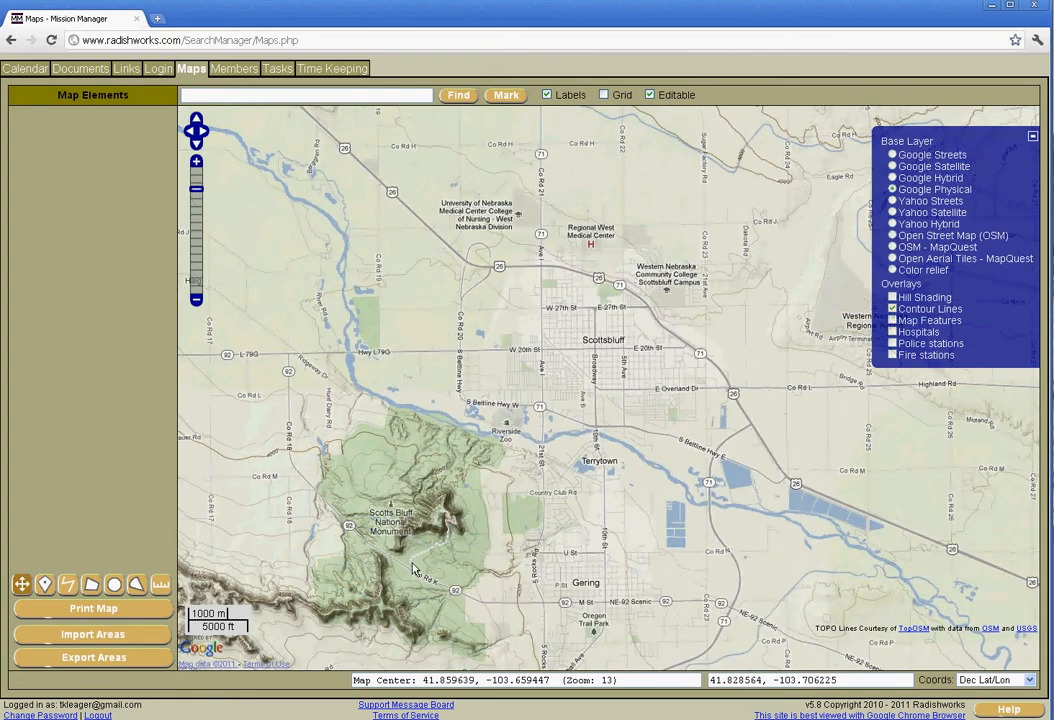
Step: Examine the contour lines and terrain around Scotts Bluff National Monument at closer range
{"action": "left_click_drag", "start_coordinate": [437, 548], "coordinate": [615, 490]}
{"action": "scroll", "coordinate": [682, 413], "scroll_direction": "up", "scroll_amount": 1}
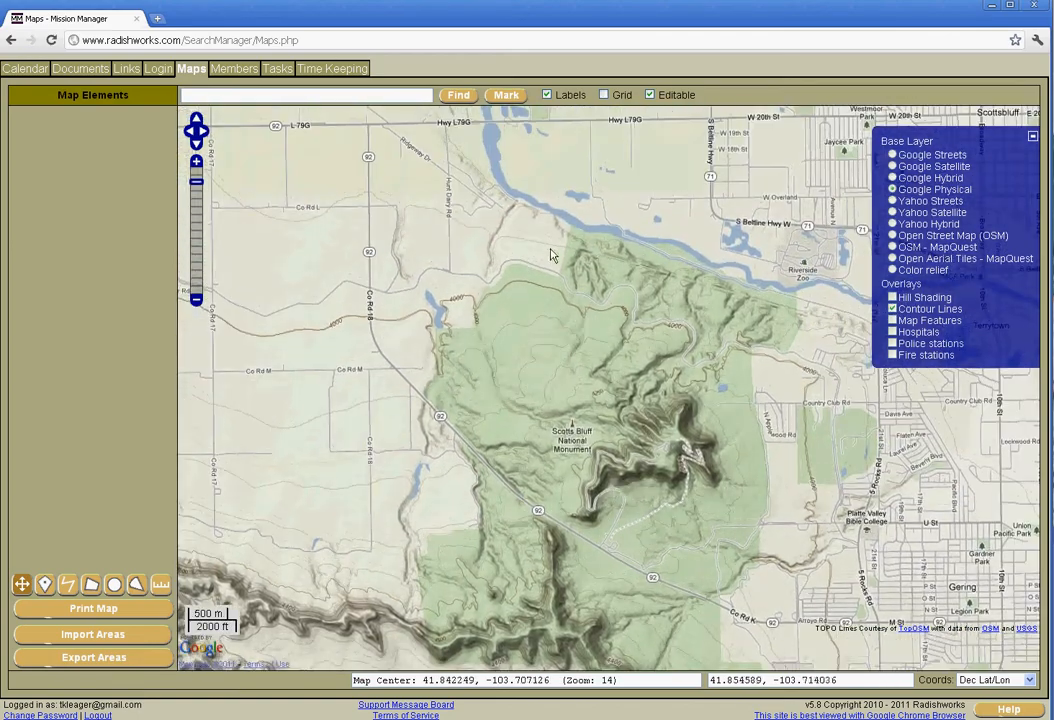
{"action": "scroll", "coordinate": [572, 487], "scroll_direction": "up", "scroll_amount": 1}
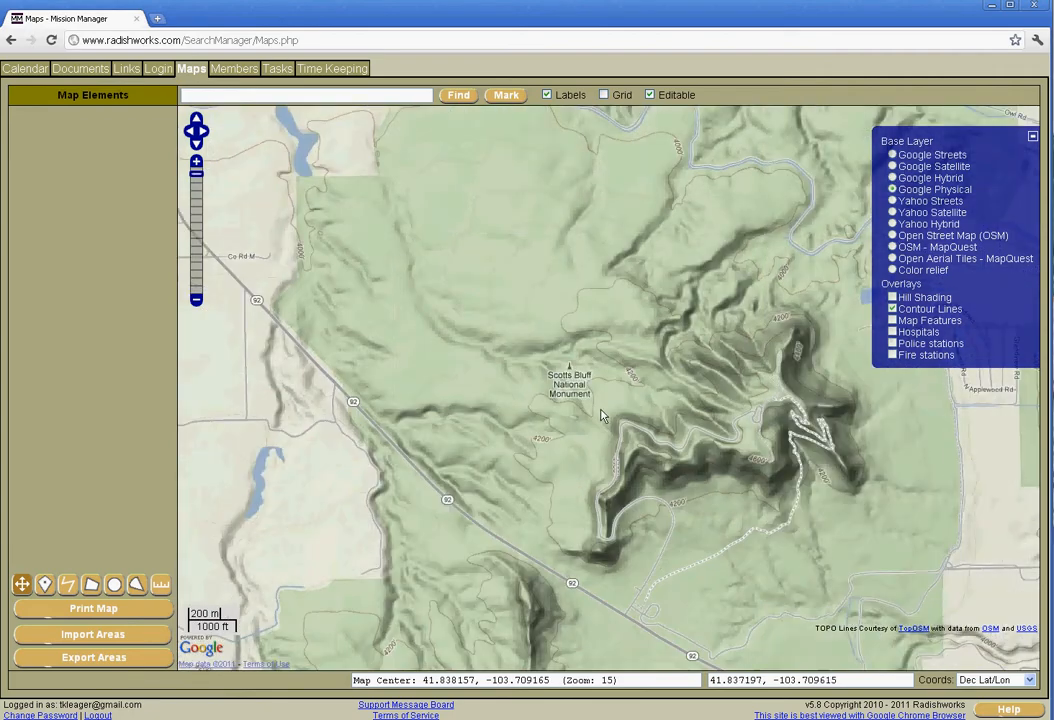
{"action": "scroll", "coordinate": [618, 455], "scroll_direction": "down", "scroll_amount": 1}
{"action": "left_click_drag", "start_coordinate": [618, 455], "coordinate": [616, 495]}
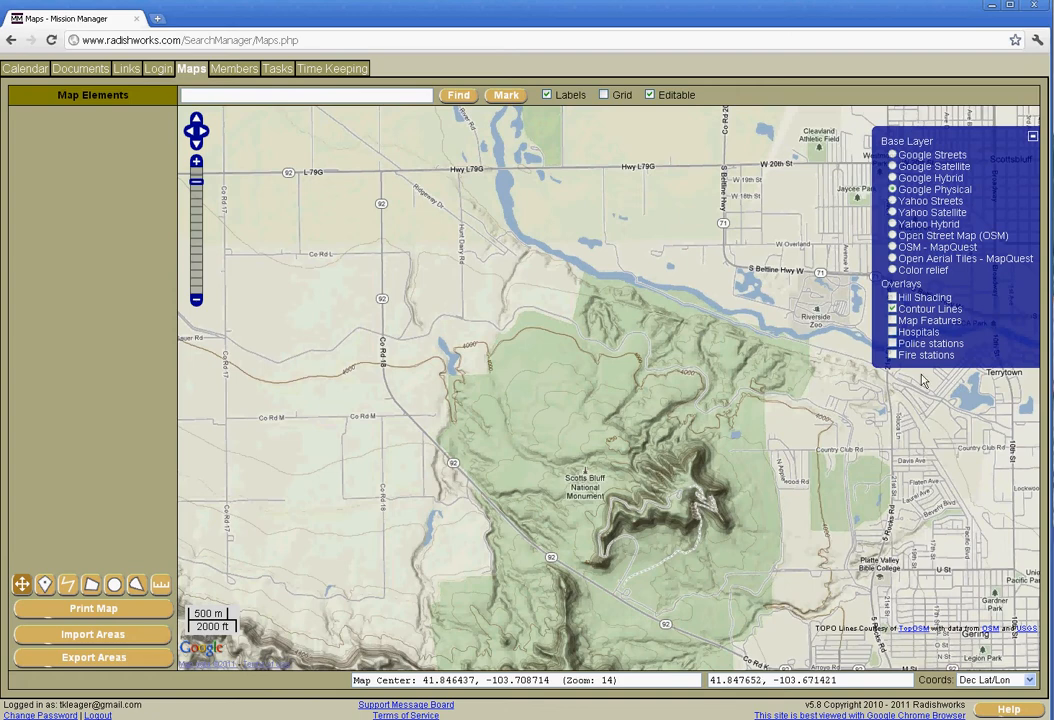
Step: Open the member record and review its emergency medical information and emergency contact details, including the notes
{"action": "left_click", "coordinate": [231, 72]}
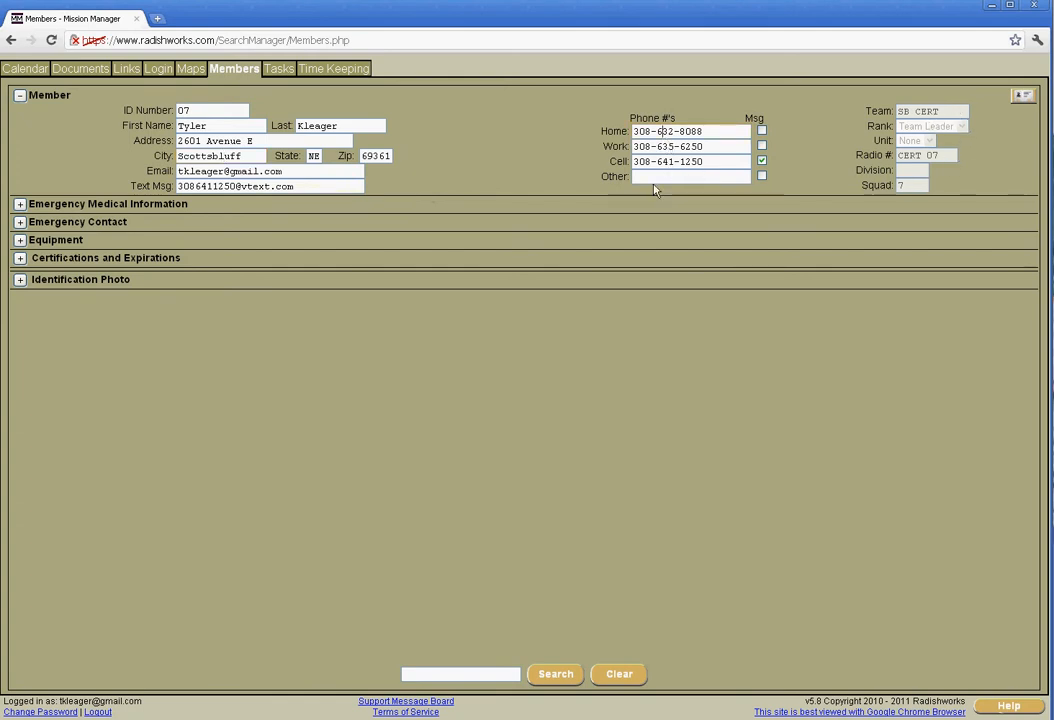
{"action": "left_click", "coordinate": [20, 204]}
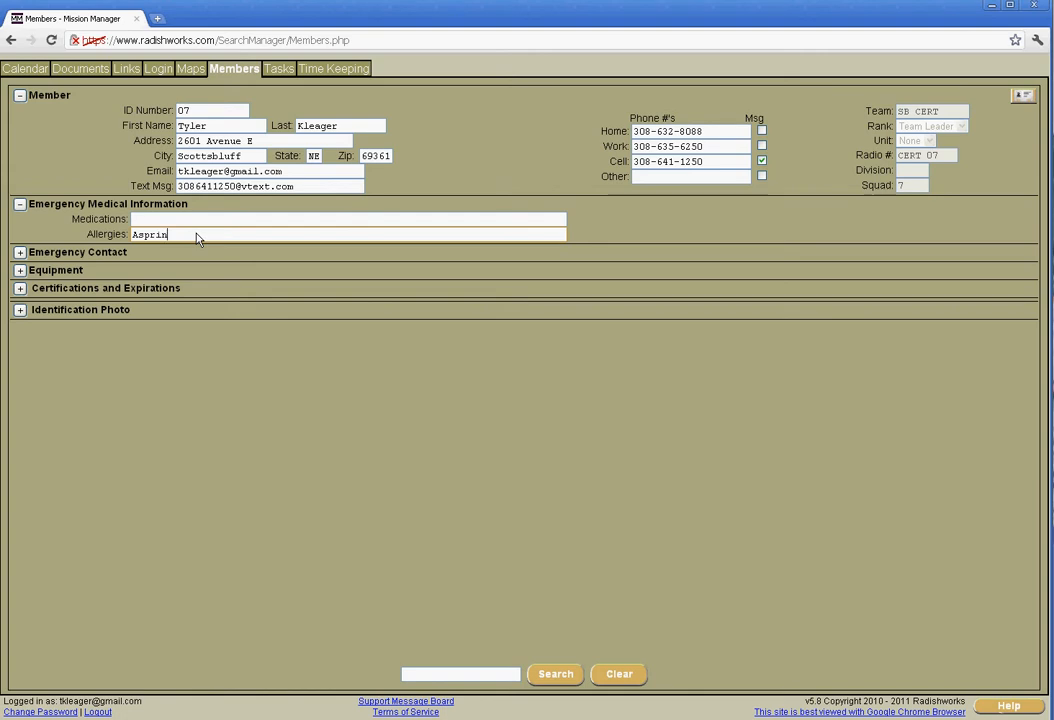
{"action": "left_click", "coordinate": [19, 204]}
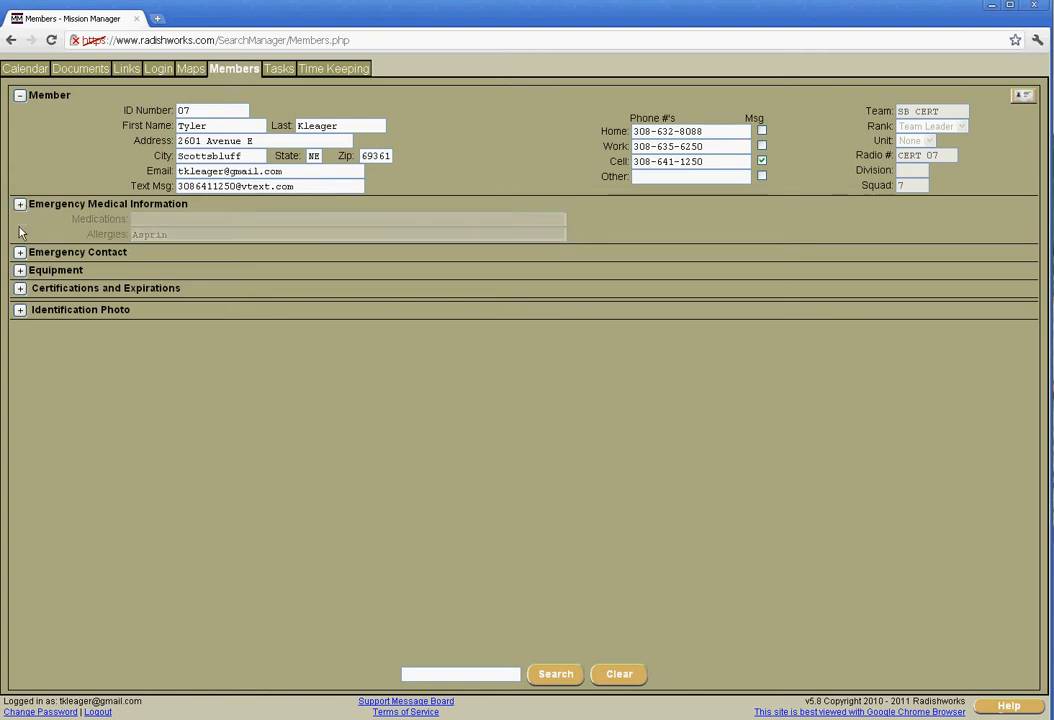
{"action": "left_click", "coordinate": [19, 222]}
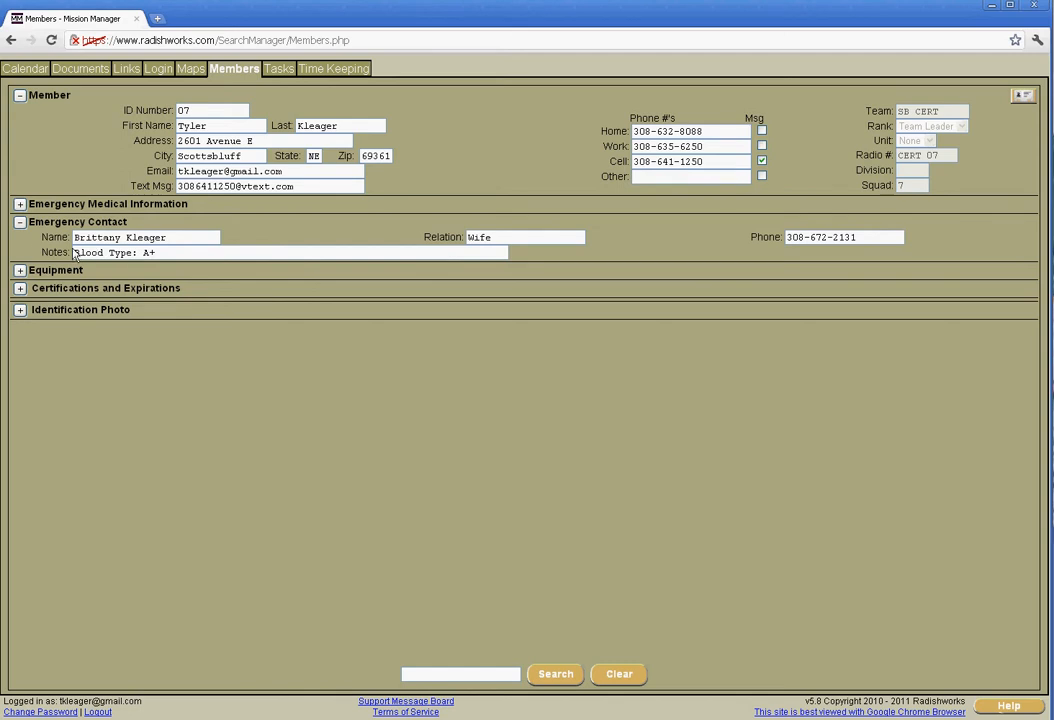
{"action": "left_click_drag", "start_coordinate": [181, 257], "coordinate": [70, 253]}
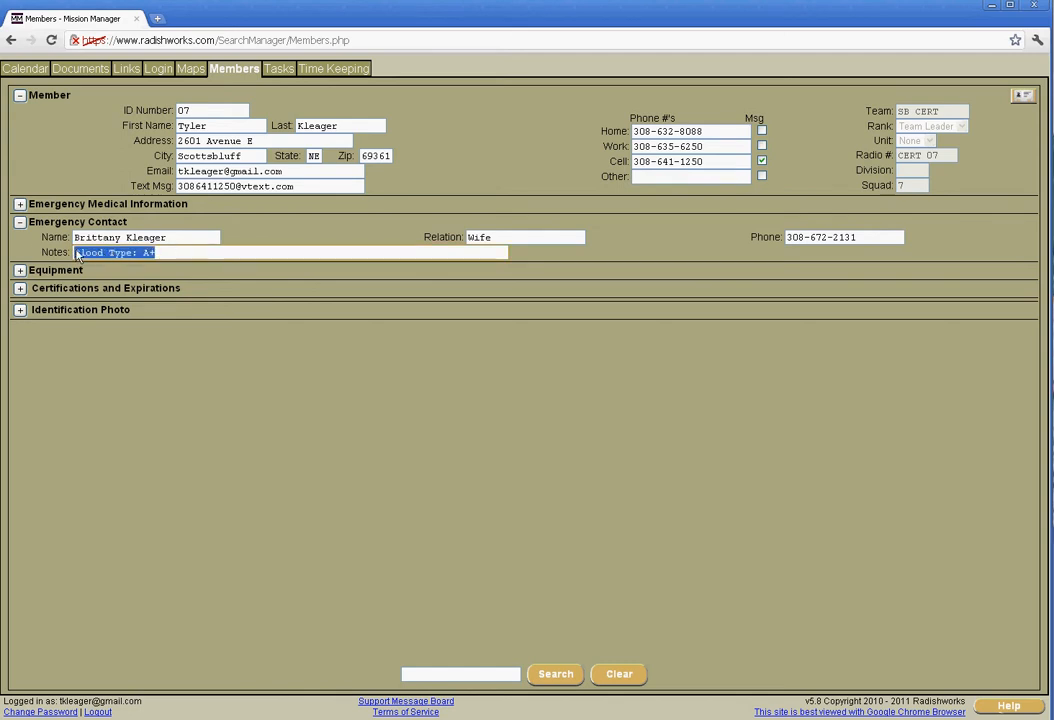
{"action": "left_click", "coordinate": [19, 222]}
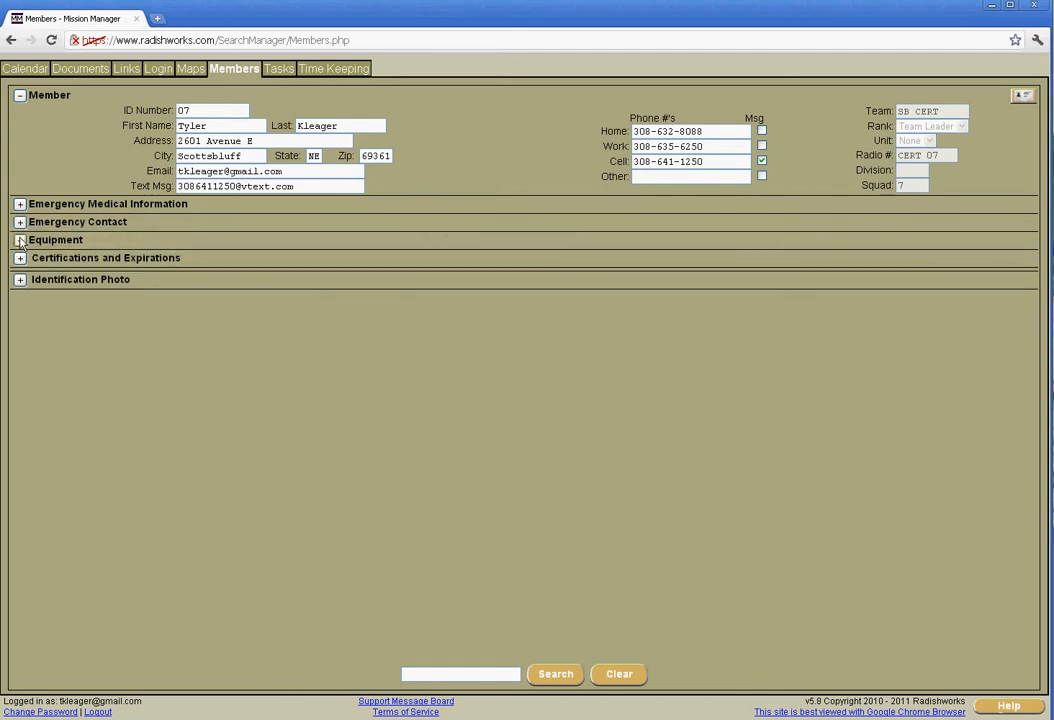
Step: Review the member's equipment checklist along with the certifications and expirations, leaving only the certifications section expanded
{"action": "left_click", "coordinate": [19, 240]}
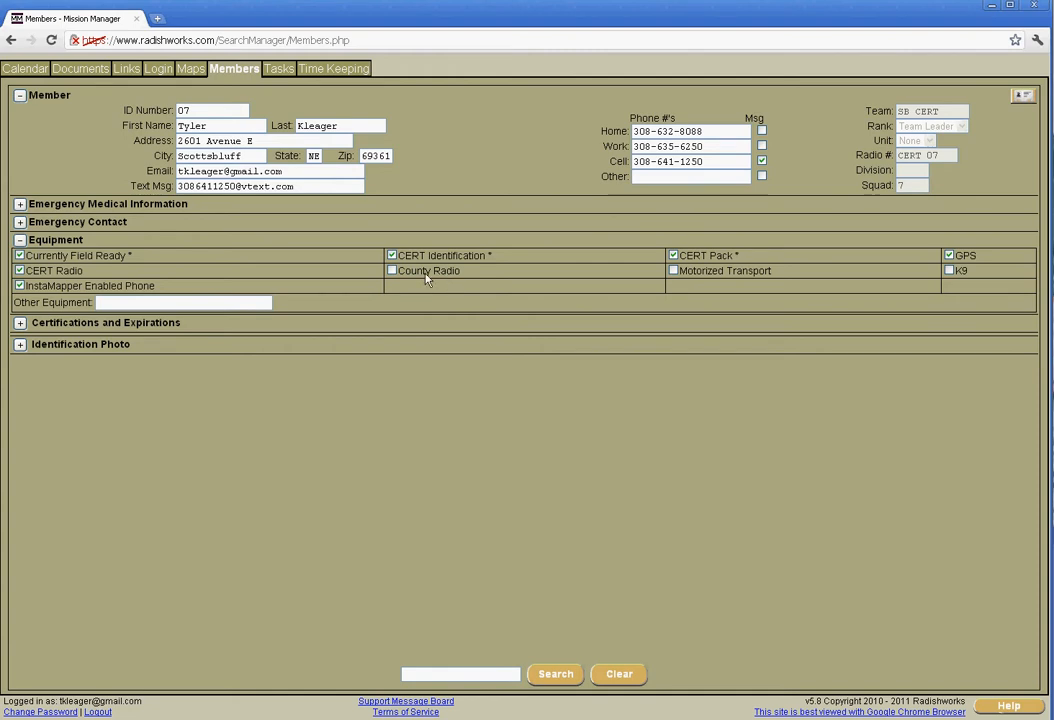
{"action": "mouse_move", "coordinate": [405, 261]}
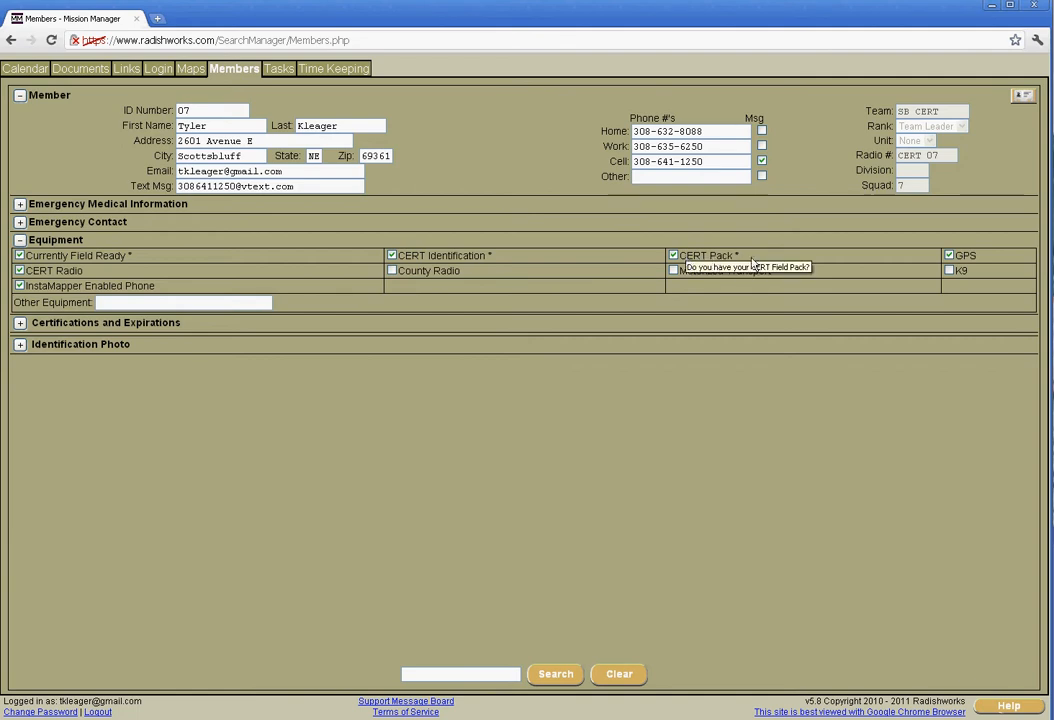
{"action": "mouse_move", "coordinate": [950, 265]}
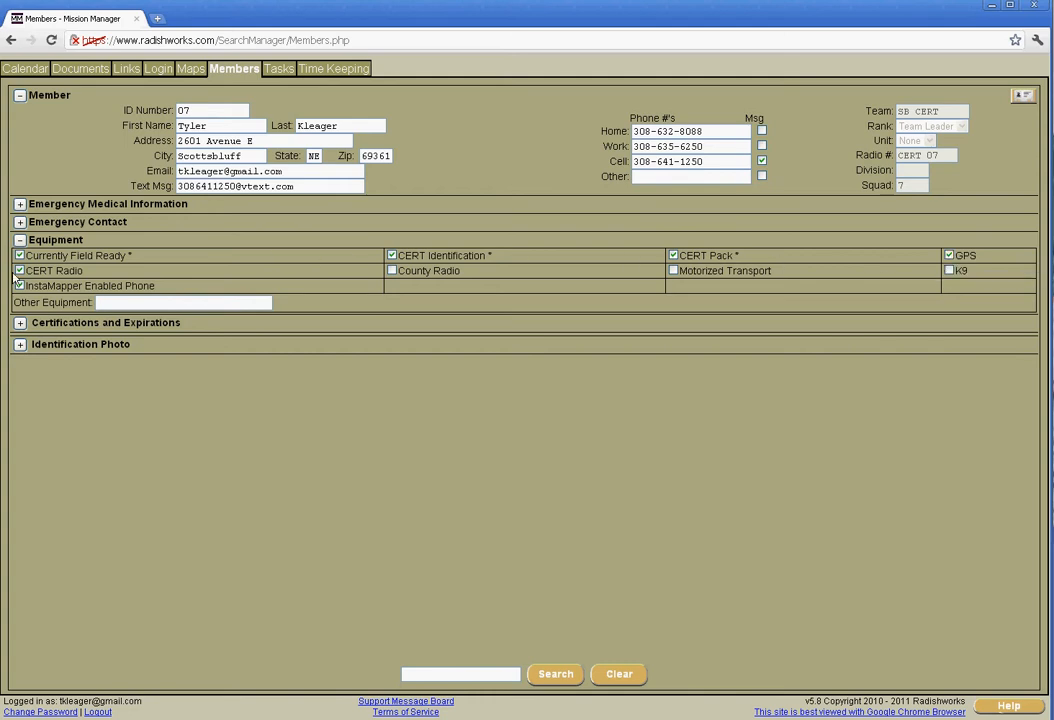
{"action": "mouse_move", "coordinate": [22, 276]}
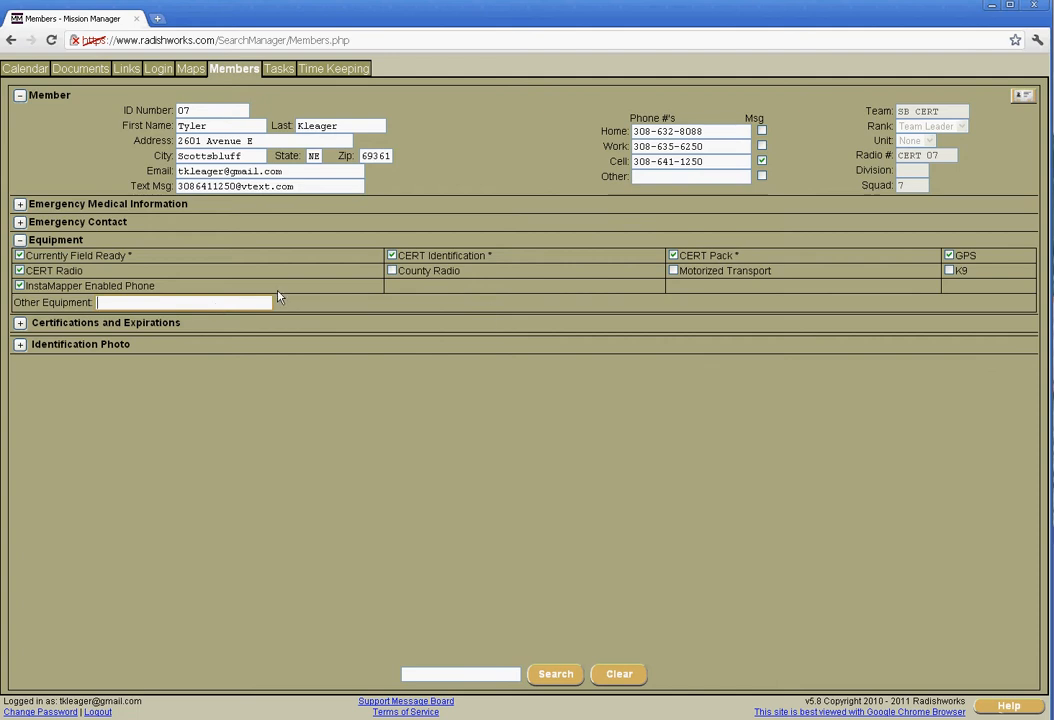
{"action": "left_click", "coordinate": [20, 323]}
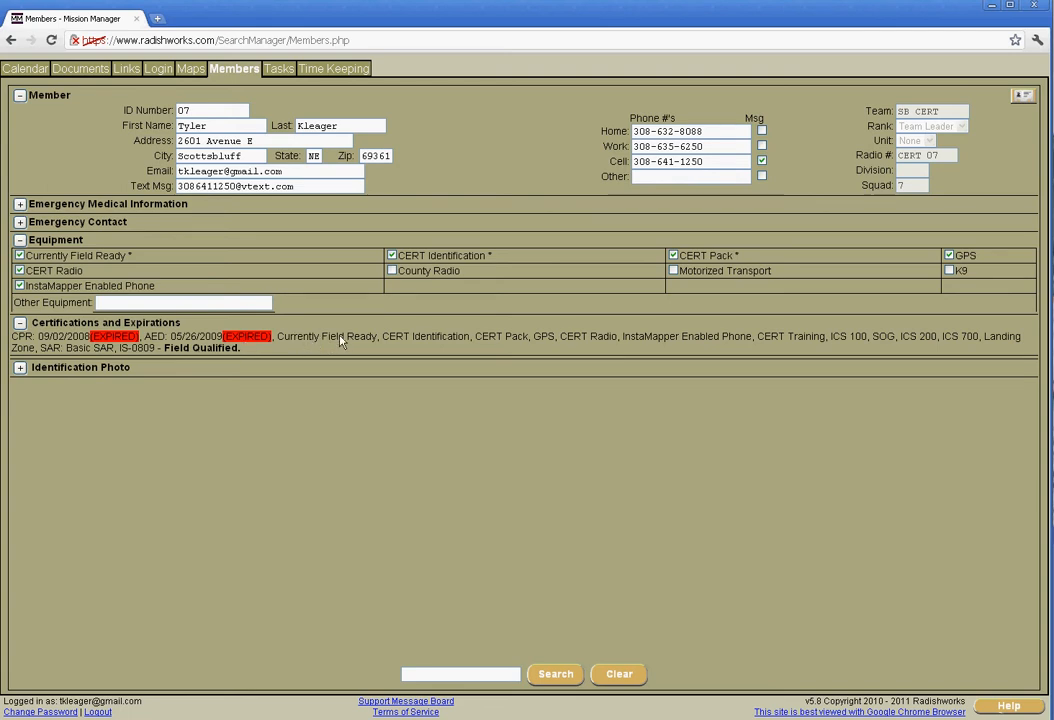
{"action": "left_click", "coordinate": [21, 241]}
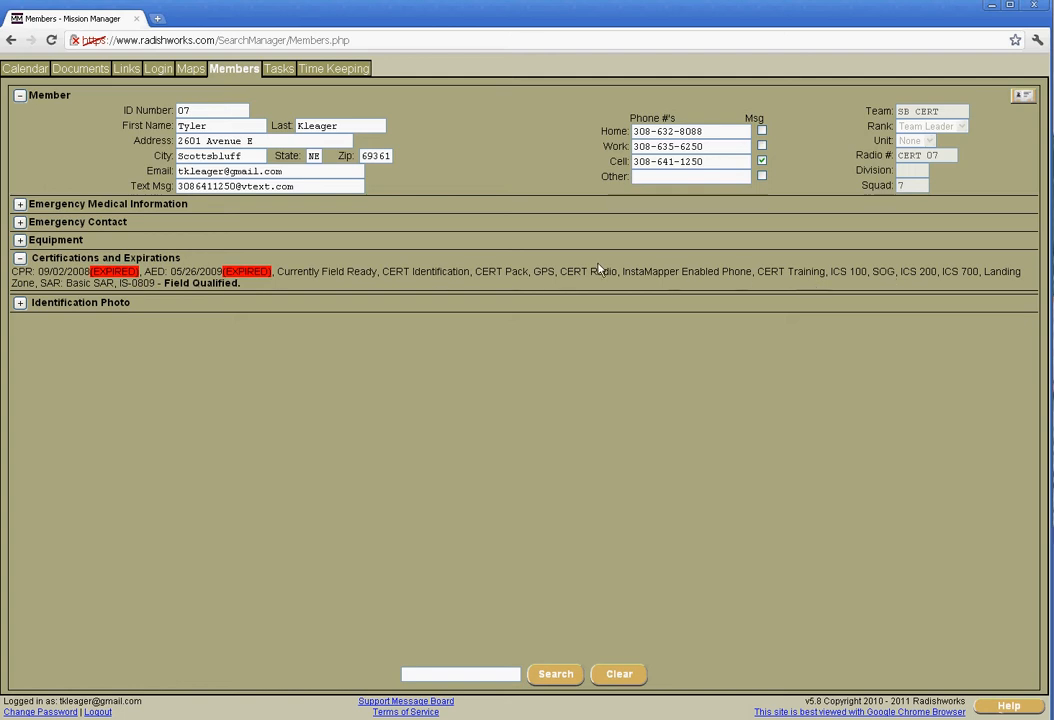
Step: Show the member's identification photo and check the available locations for choosing an image, cancelling the file selection
{"action": "left_click", "coordinate": [19, 304]}
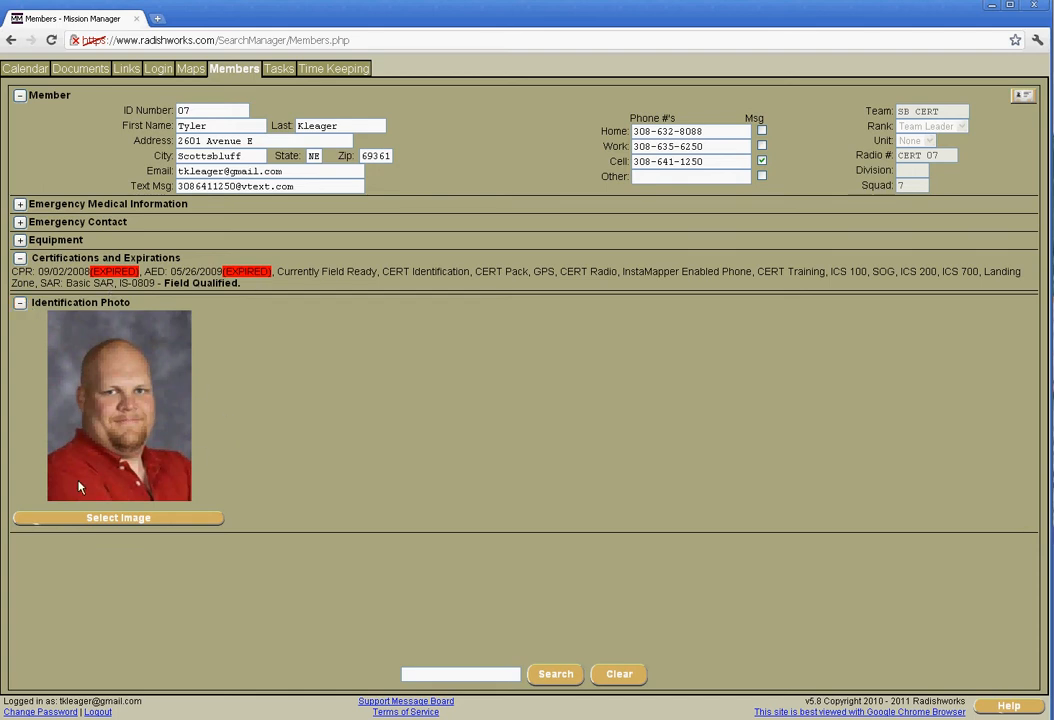
{"action": "left_click", "coordinate": [128, 525]}
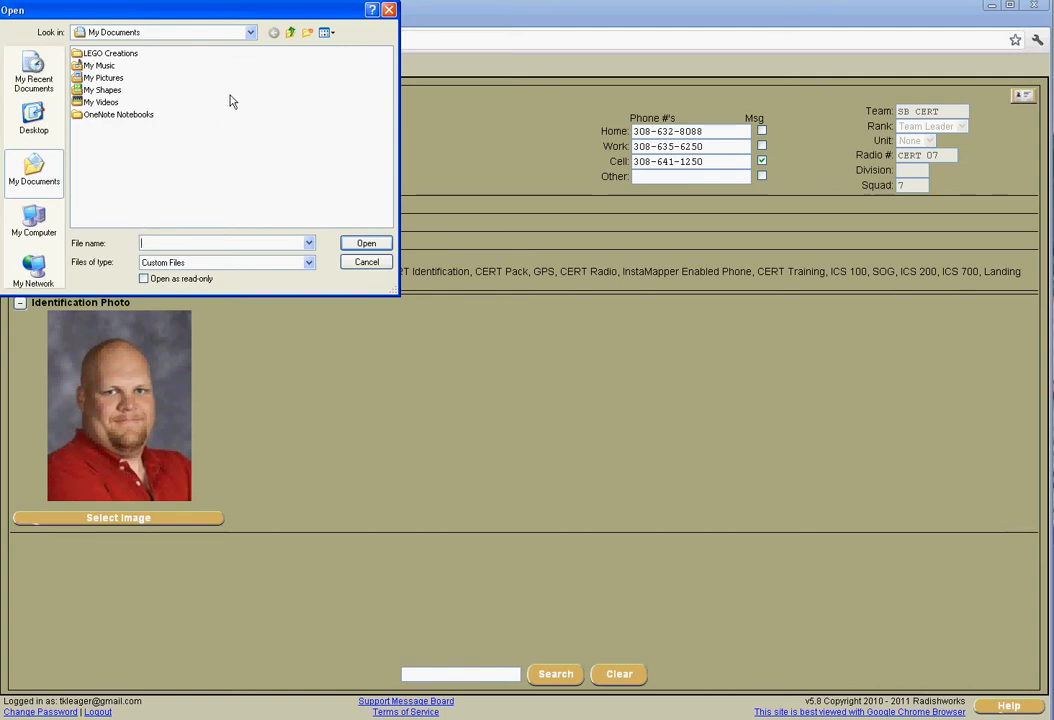
{"action": "left_click", "coordinate": [251, 34]}
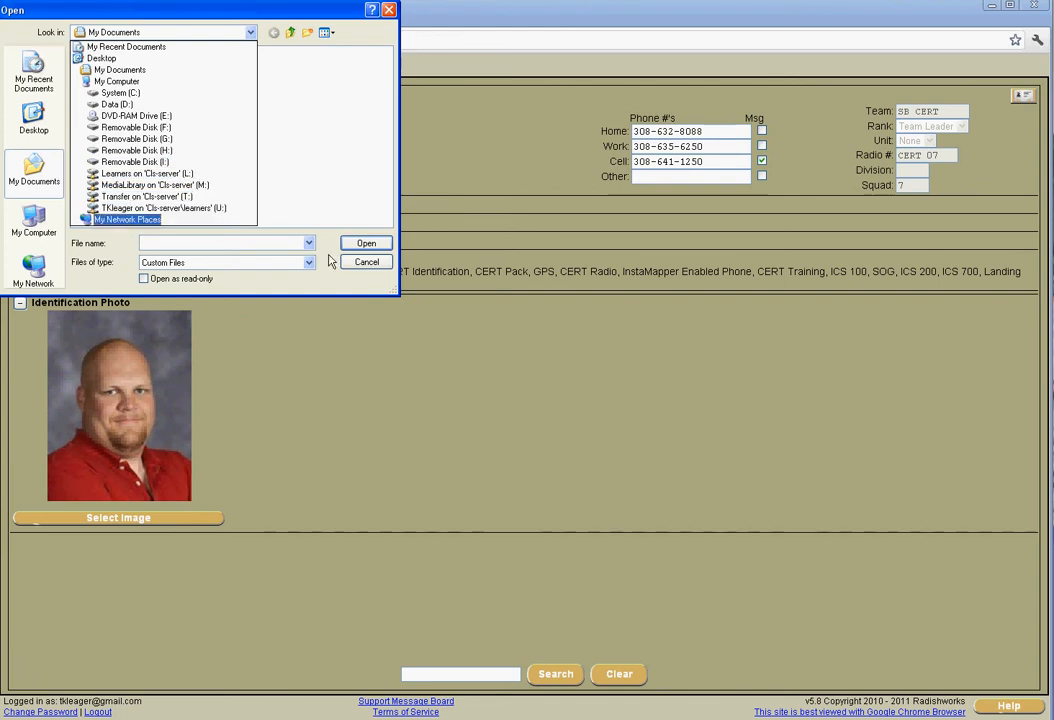
{"action": "left_click", "coordinate": [376, 266]}
{"action": "left_click", "coordinate": [376, 264]}
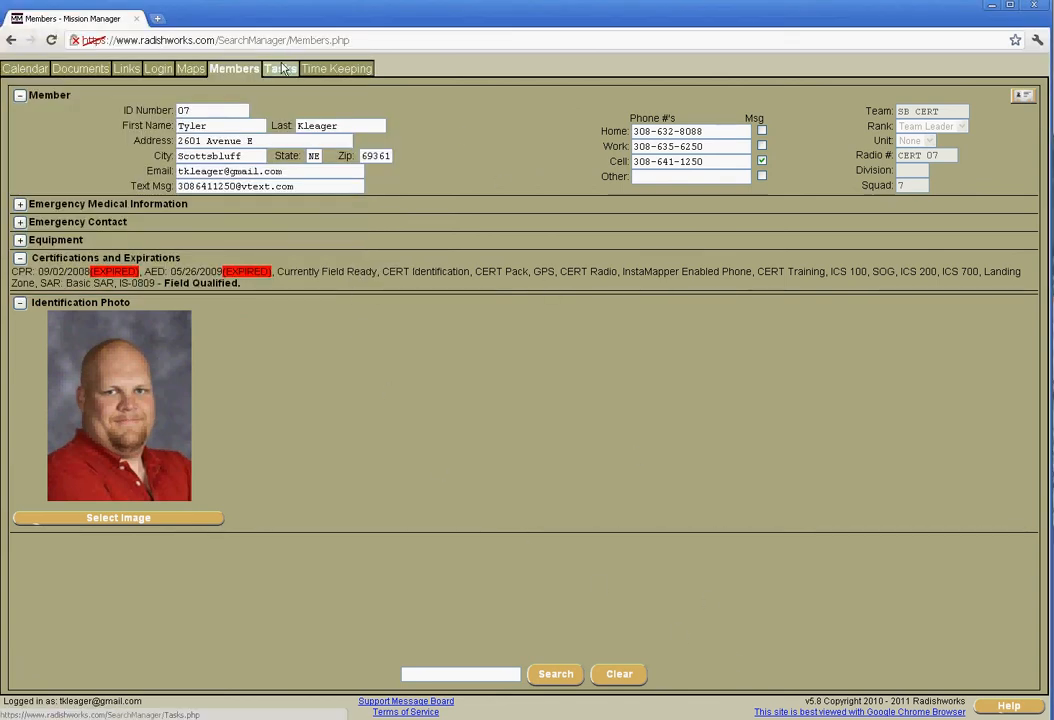
Step: Check the team's tasks, and add a new blank activity entry to the time keeping records
{"action": "left_click", "coordinate": [285, 68]}
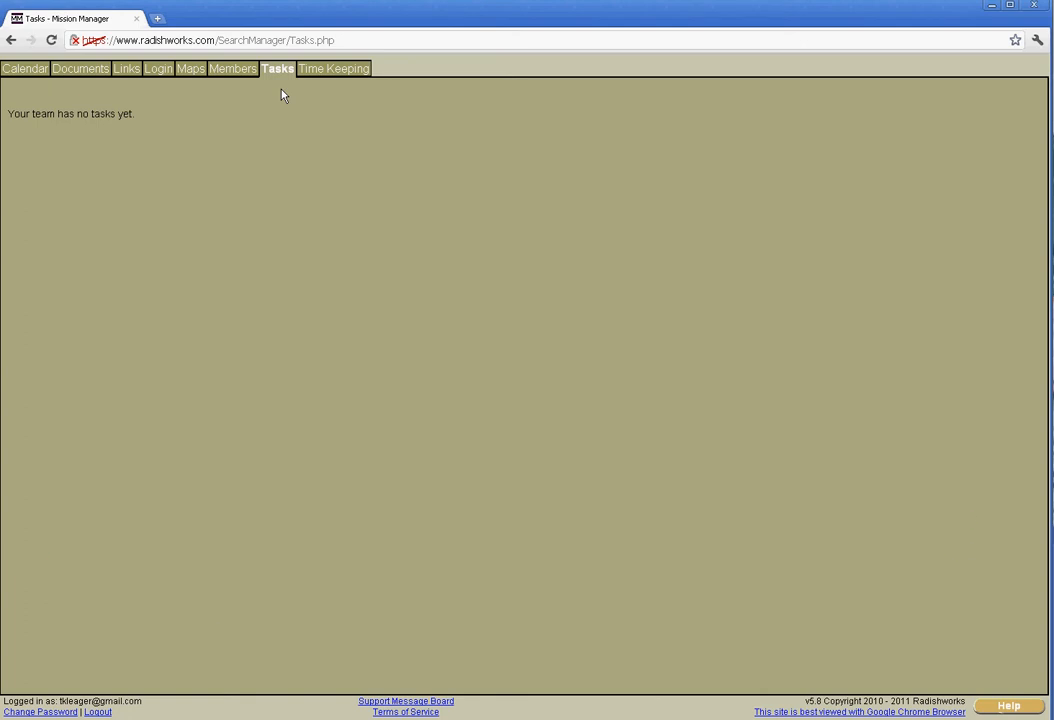
{"action": "left_click", "coordinate": [331, 72]}
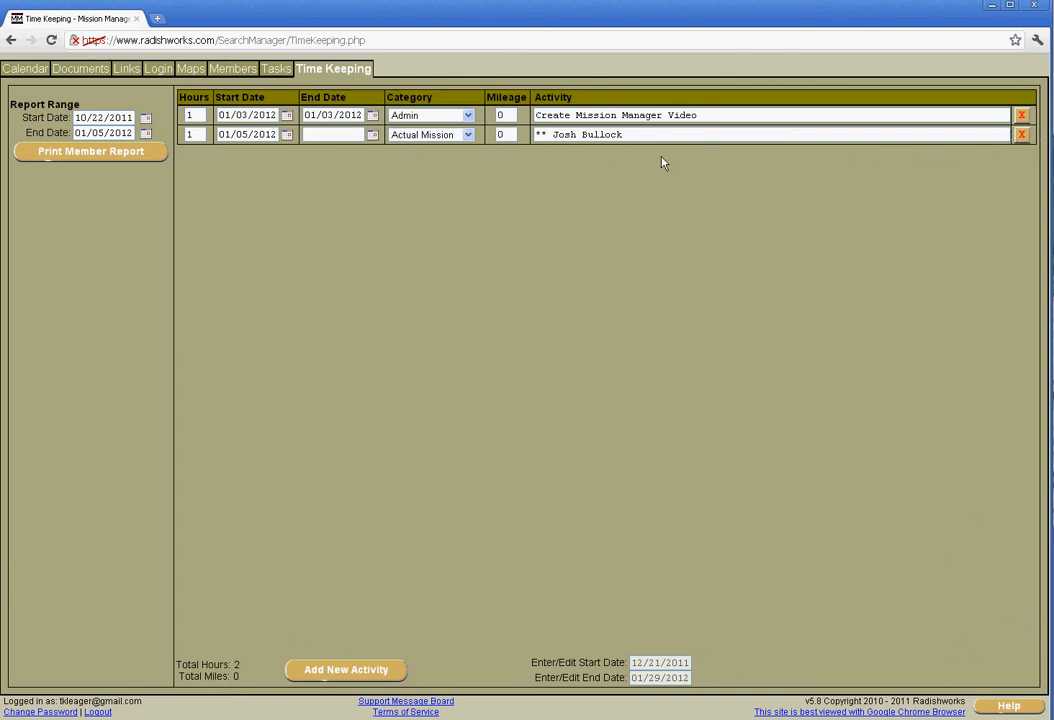
{"action": "left_click", "coordinate": [342, 672]}
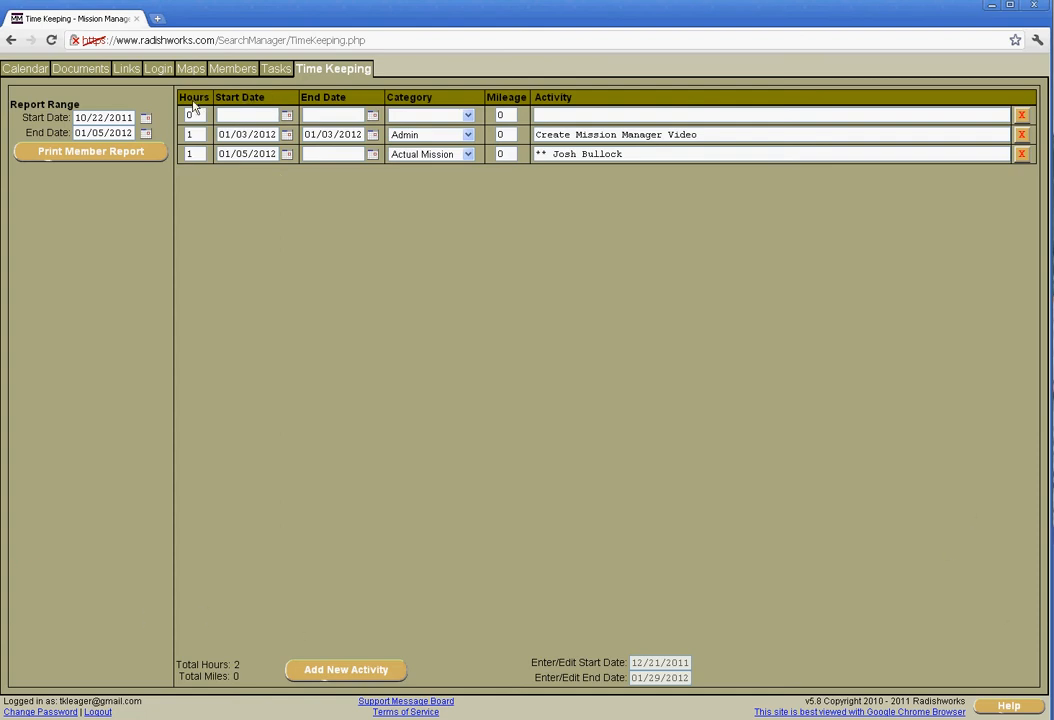
Step: Set the new activity's start and end dates to 01/05/2012 and its category to Admin
{"action": "left_click", "coordinate": [230, 115]}
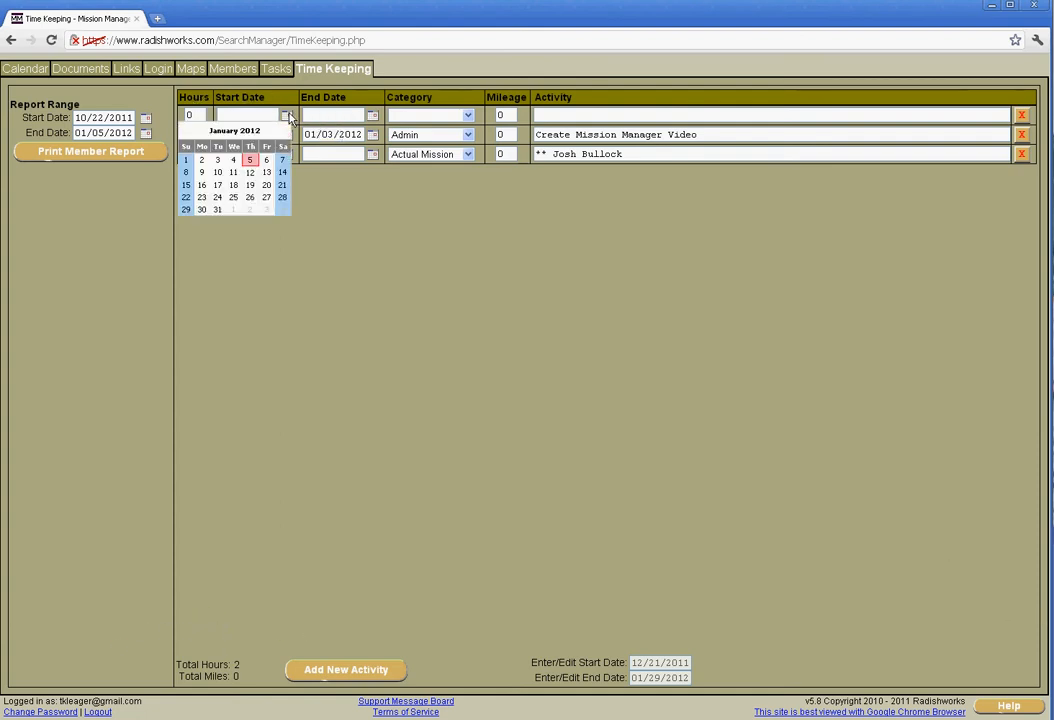
{"action": "left_click", "coordinate": [249, 160]}
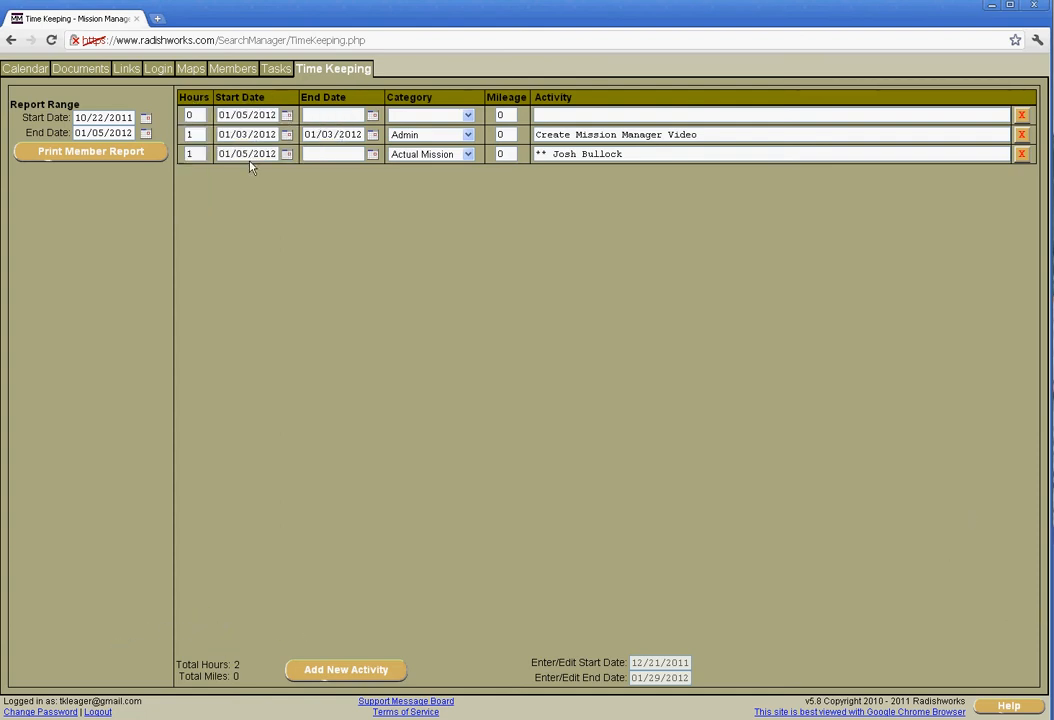
{"action": "left_click", "coordinate": [372, 116]}
{"action": "left_click", "coordinate": [335, 160]}
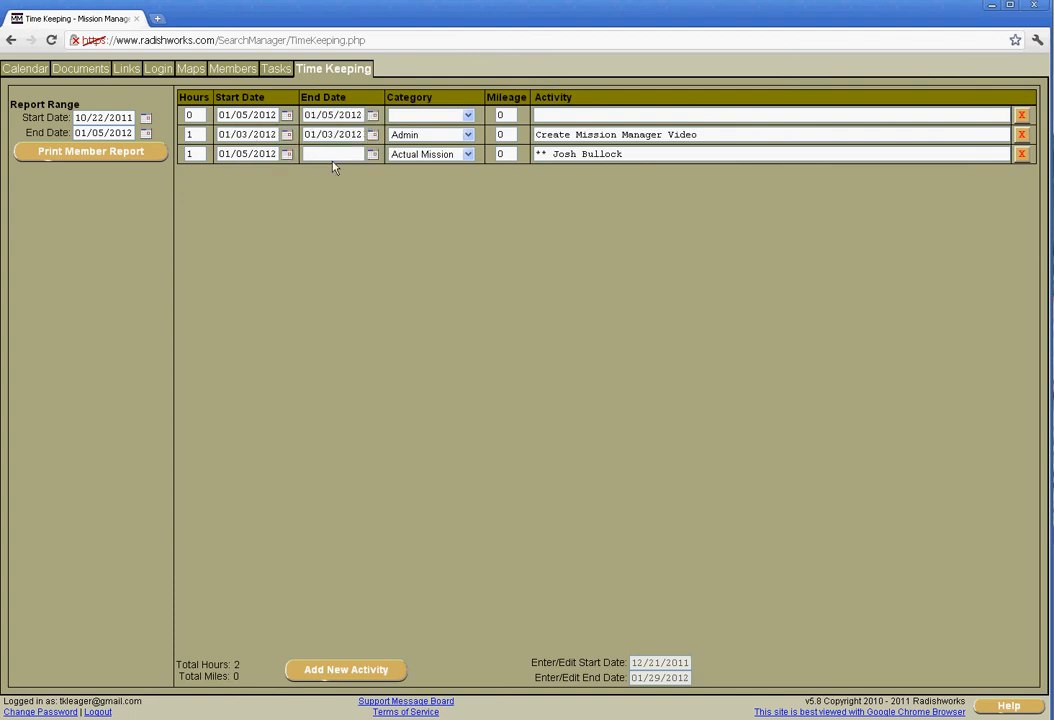
{"action": "left_click", "coordinate": [440, 115]}
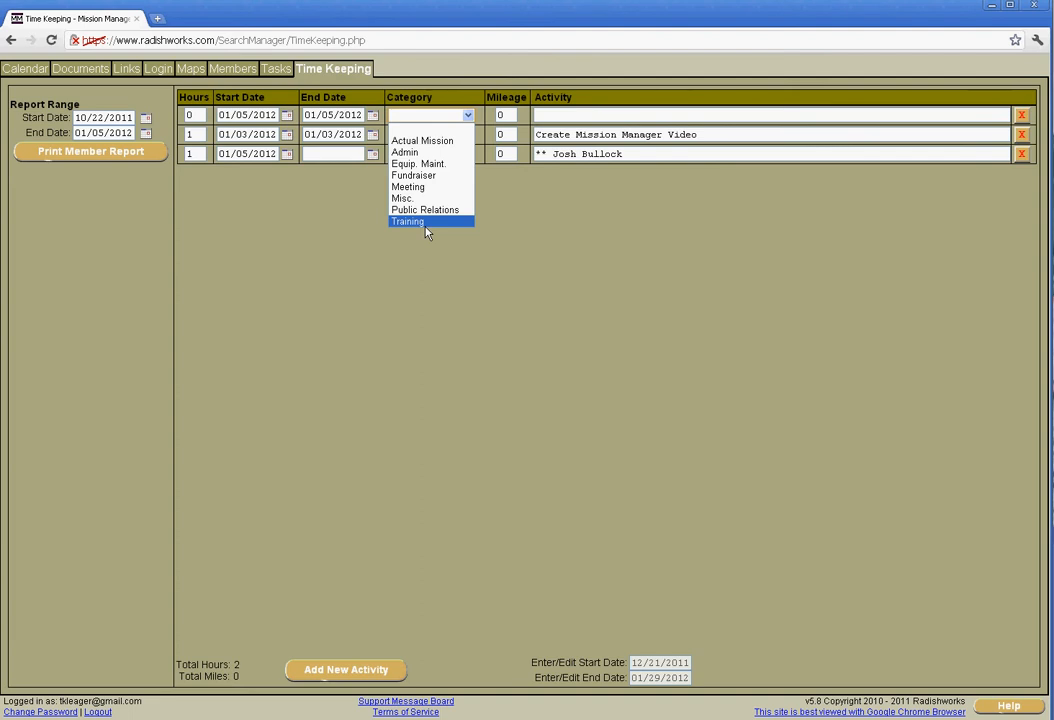
{"action": "left_click", "coordinate": [435, 152]}
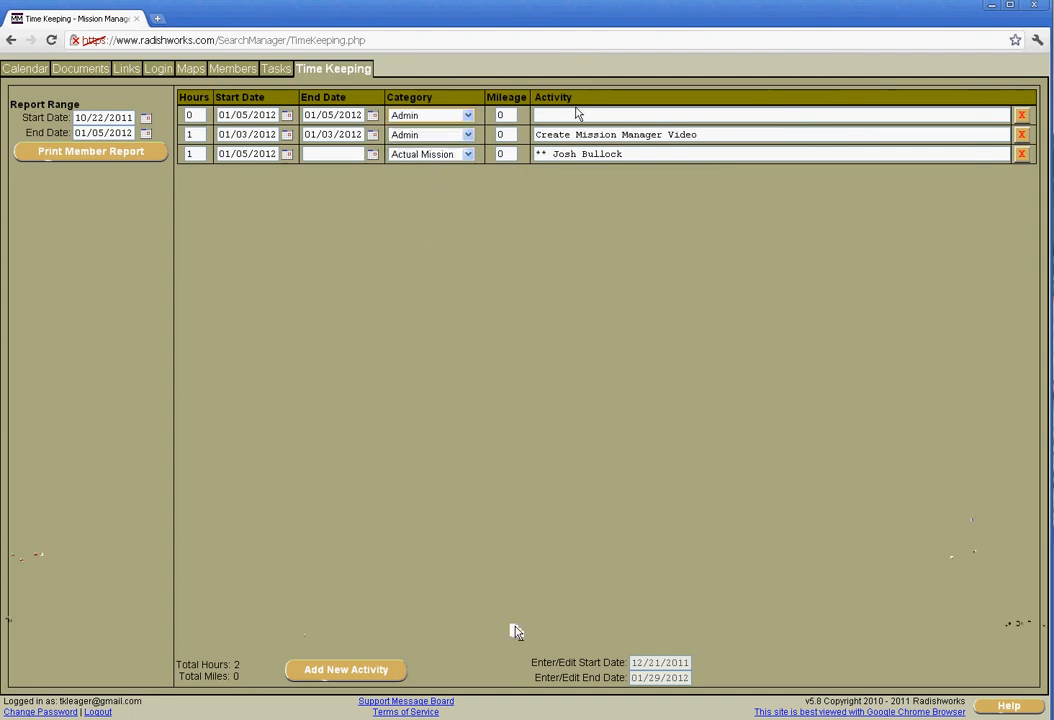
Step: Enter "Mission Manager Video II" as the activity description of the new time keeping entry
{"action": "left_click", "coordinate": [580, 118]}
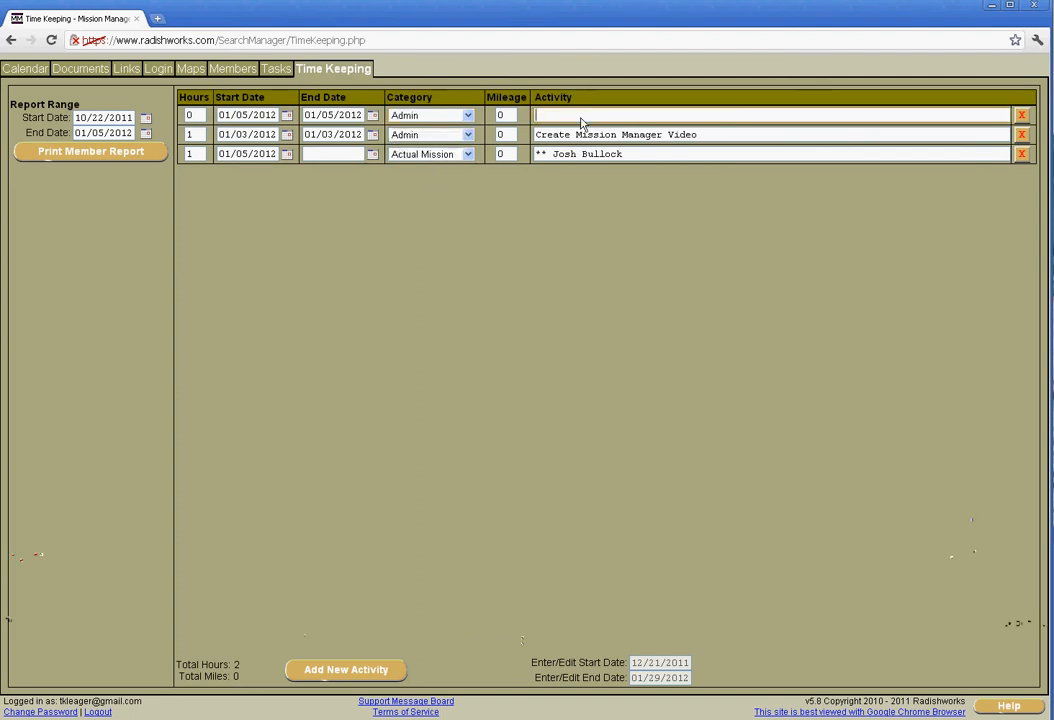
{"action": "type", "text": "Missin"}
{"action": "key", "text": "BackSpace"}
{"action": "key", "text": "BackSpace"}
{"action": "type", "text": "ion Manager Video II"}
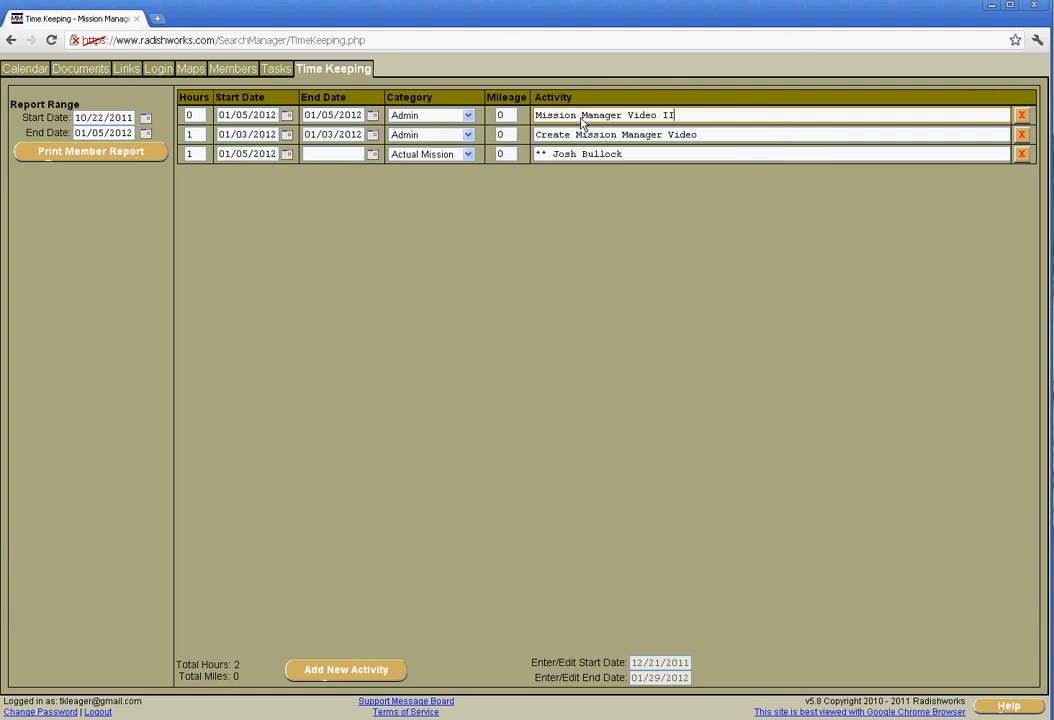
Step: Set the hours of the Mission Manager Video II activity to 1
{"action": "double_click", "coordinate": [499, 116]}
{"action": "left_click", "coordinate": [491, 206]}
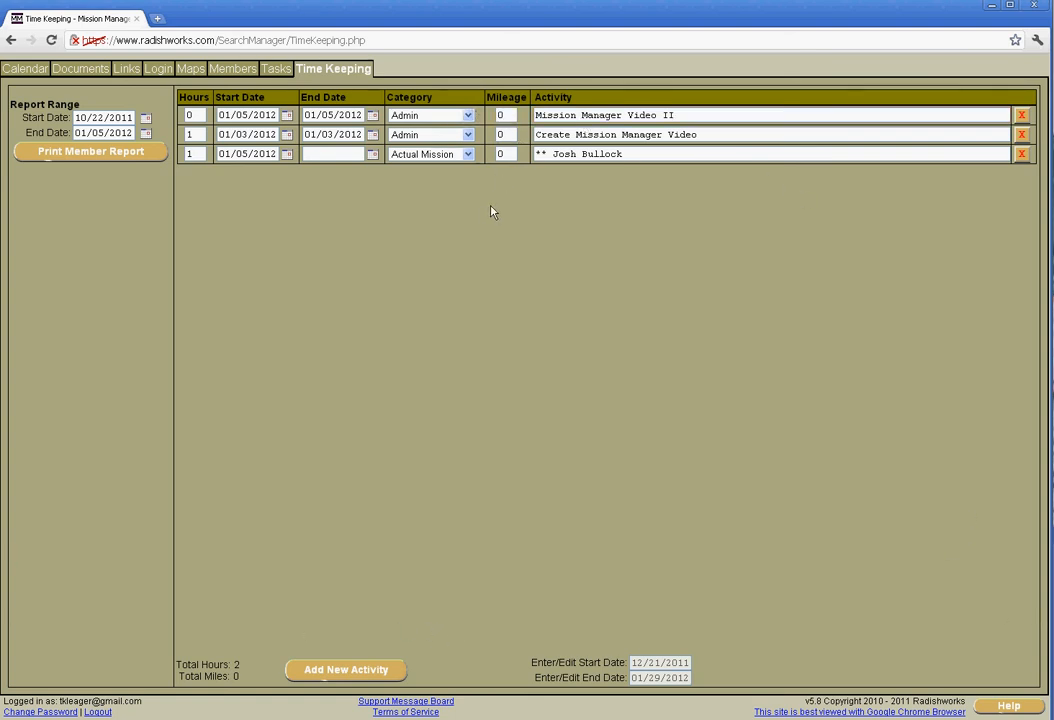
{"action": "double_click", "coordinate": [182, 116]}
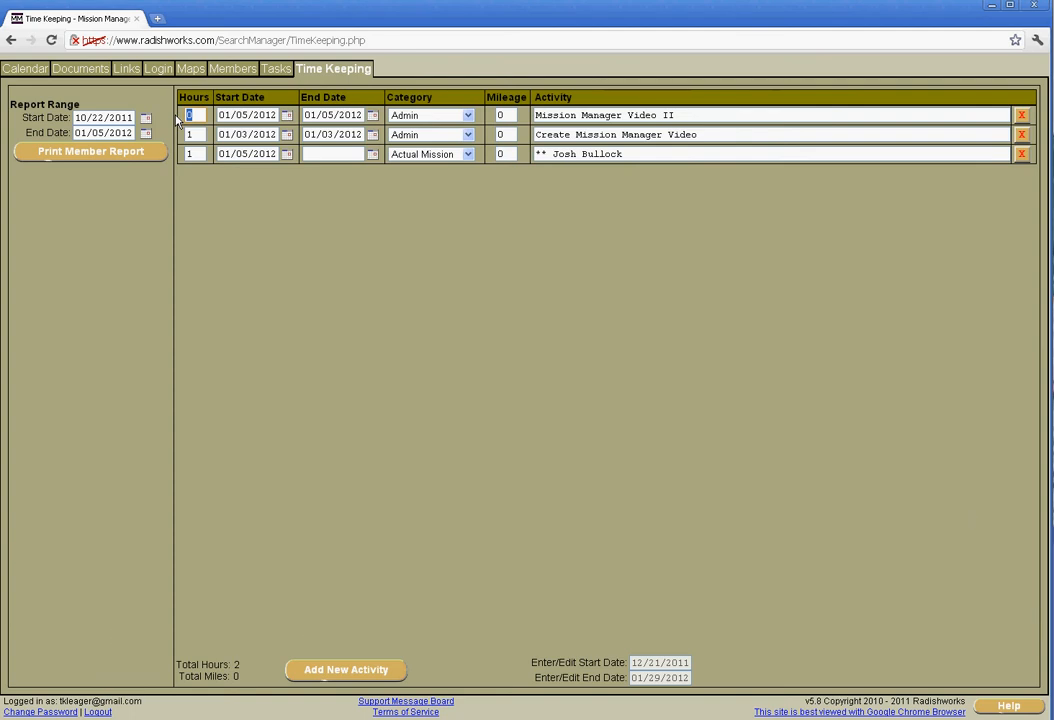
{"action": "type", "text": "1"}
{"action": "left_click", "coordinate": [360, 303]}
Step: Add another blank activity entry and delete it from the time keeping records
{"action": "left_click", "coordinate": [352, 670]}
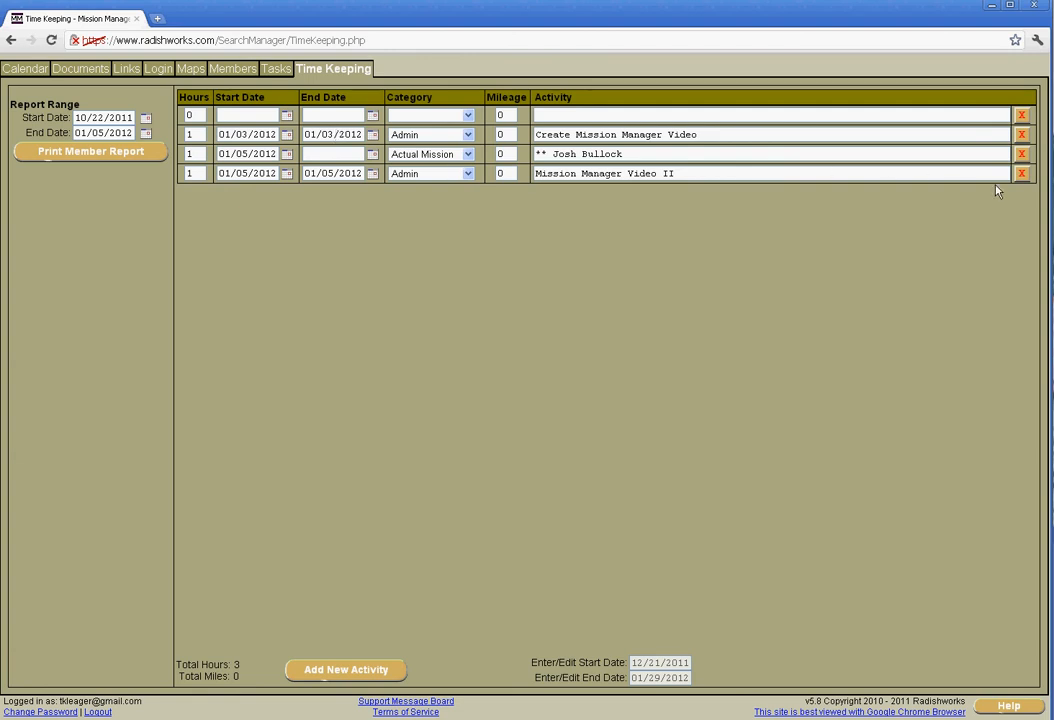
{"action": "left_click", "coordinate": [1021, 116]}
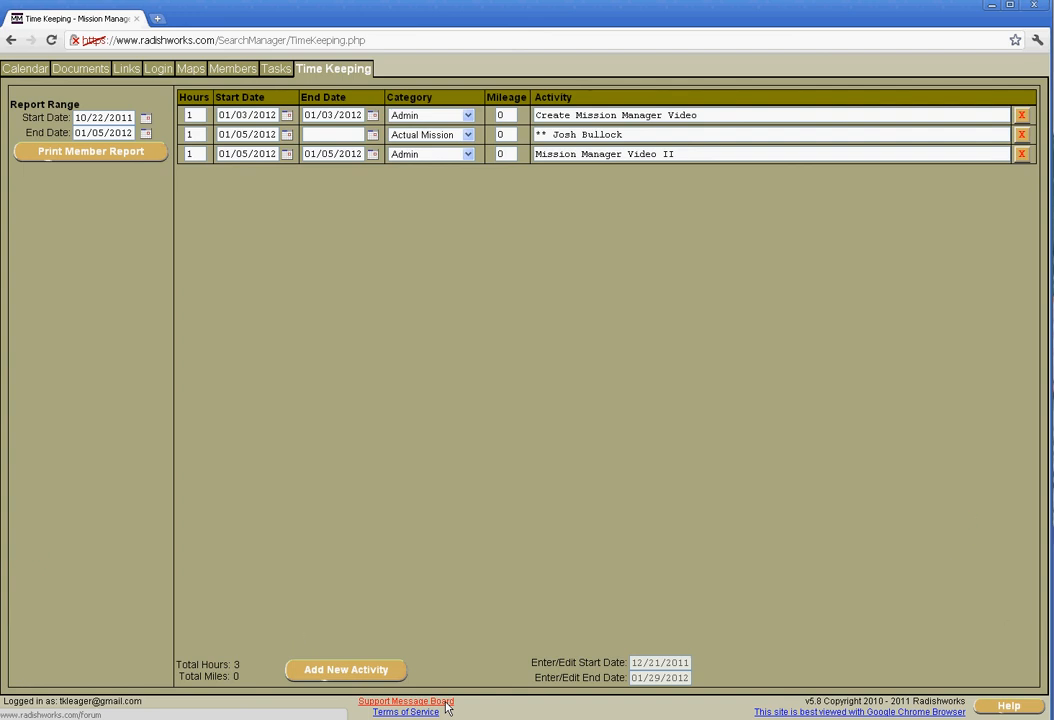
Step: Return to the member record from the time keeping records
{"action": "left_click", "coordinate": [233, 70]}
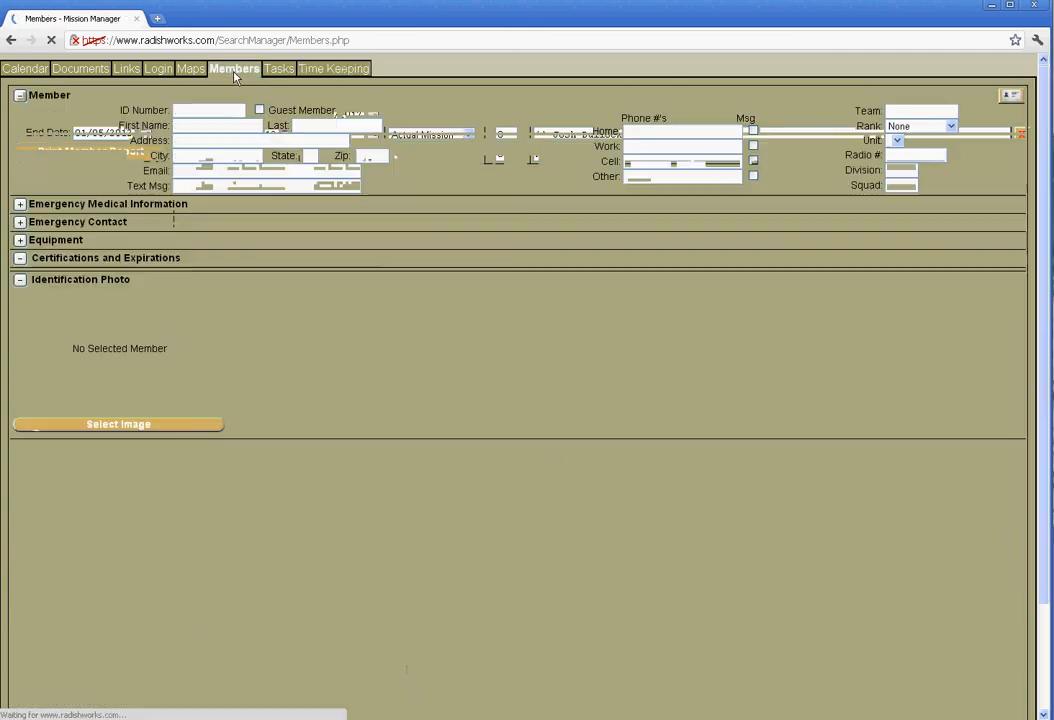